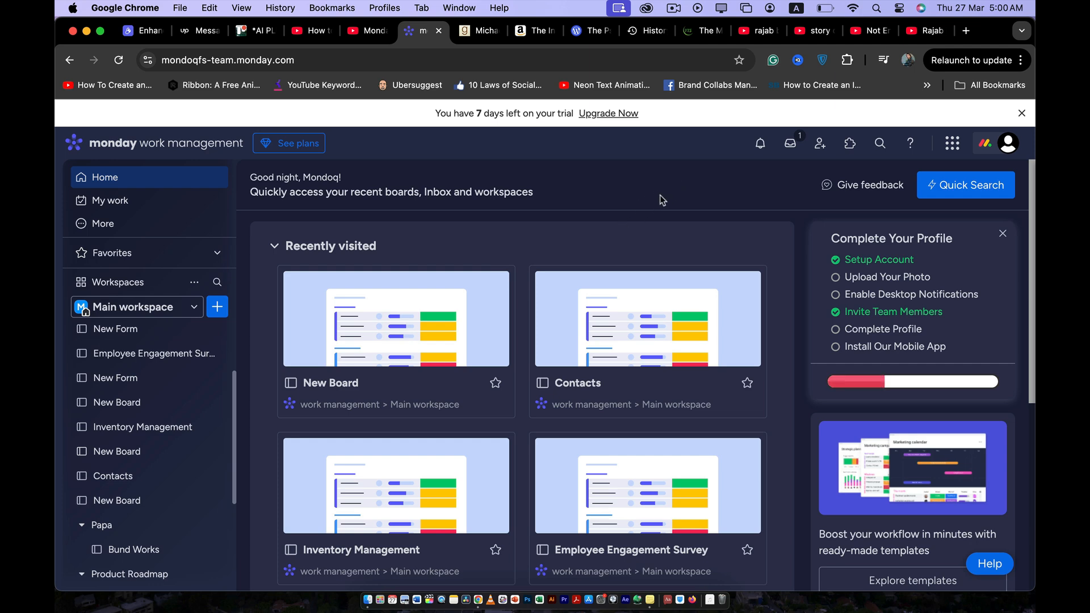
click(1009, 144)
click(1009, 145)
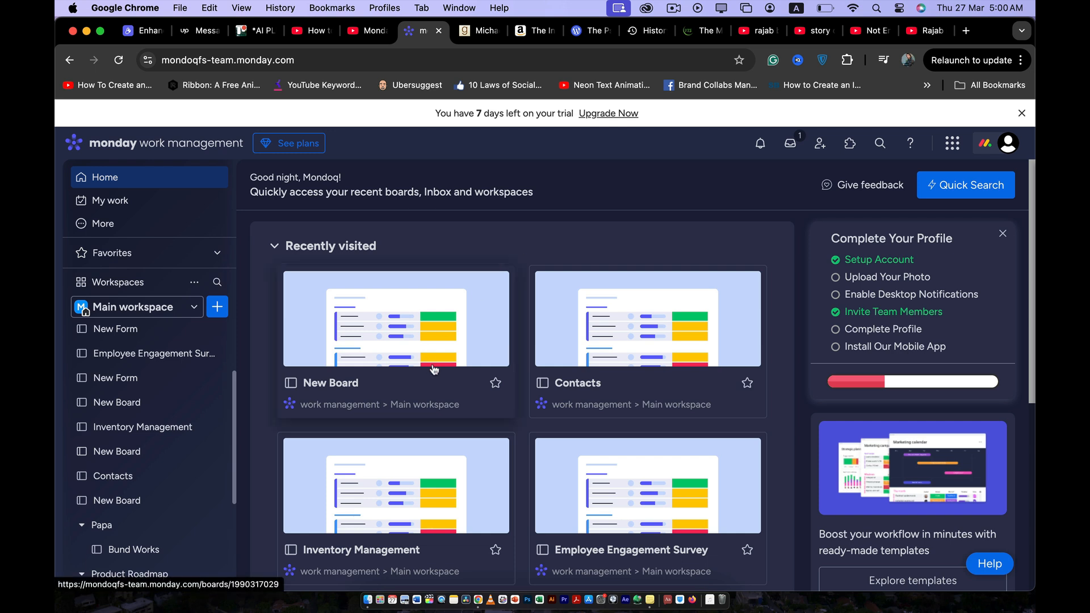
scroll(433, 372, down, 4)
scroll(434, 369, up, 3)
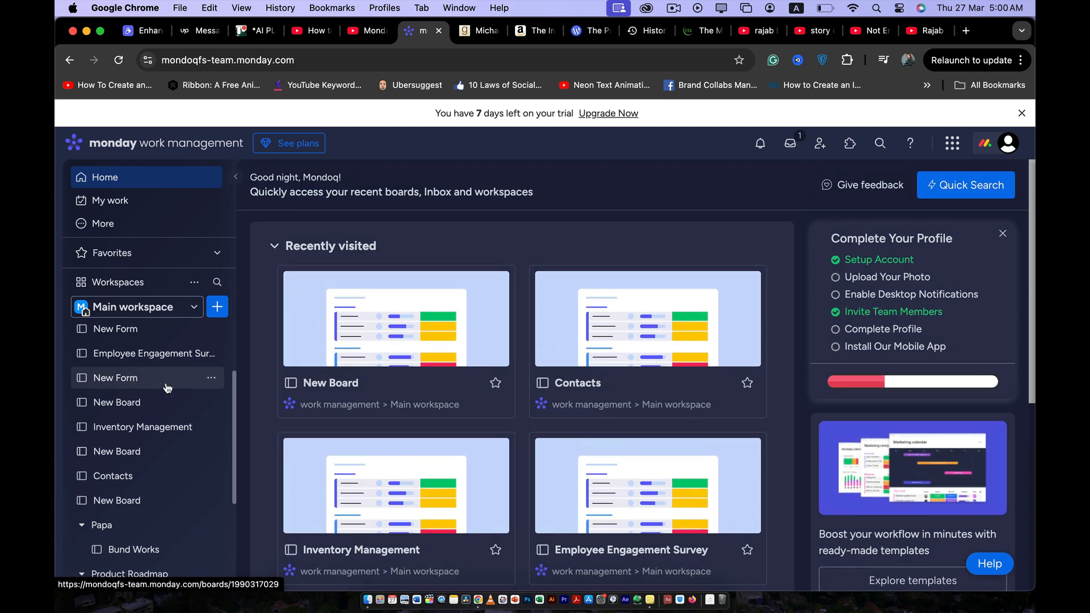
scroll(134, 380, down, 5)
scroll(134, 389, up, 5)
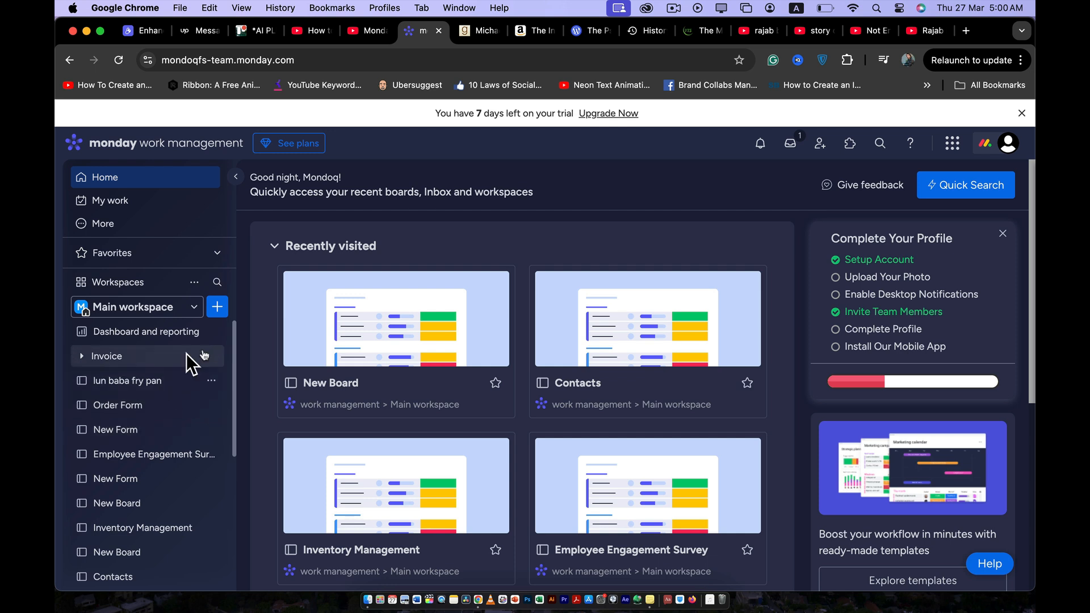
scroll(443, 299, down, 1)
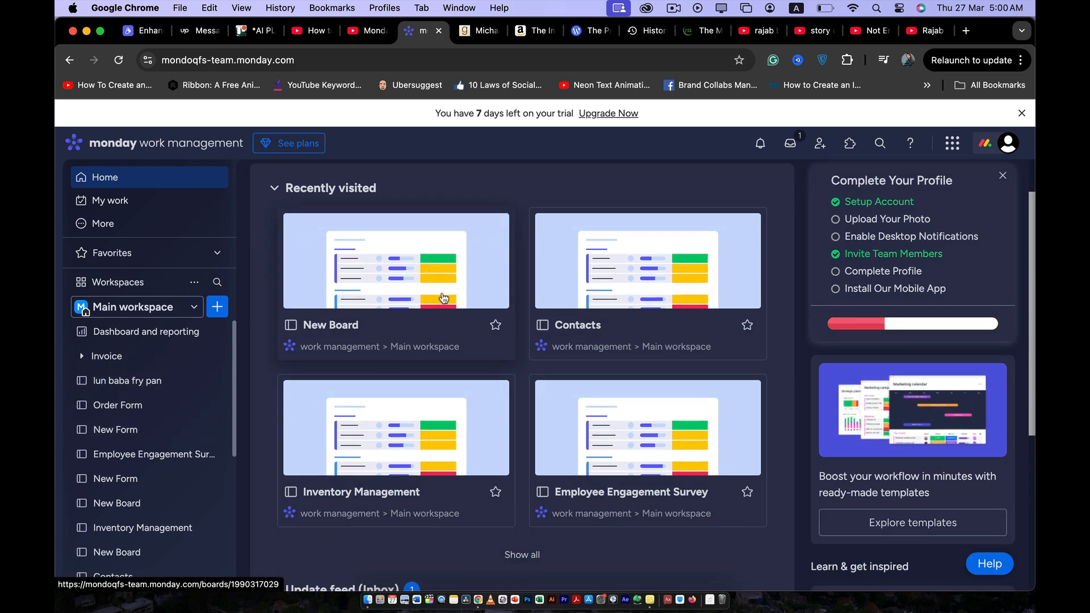
scroll(443, 299, up, 1)
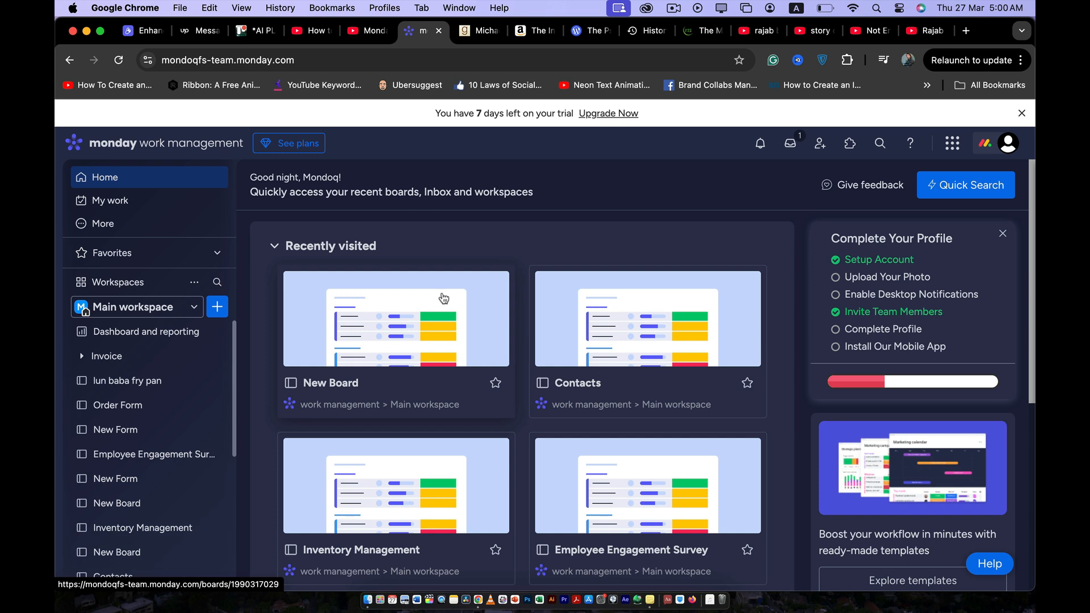
click(216, 306)
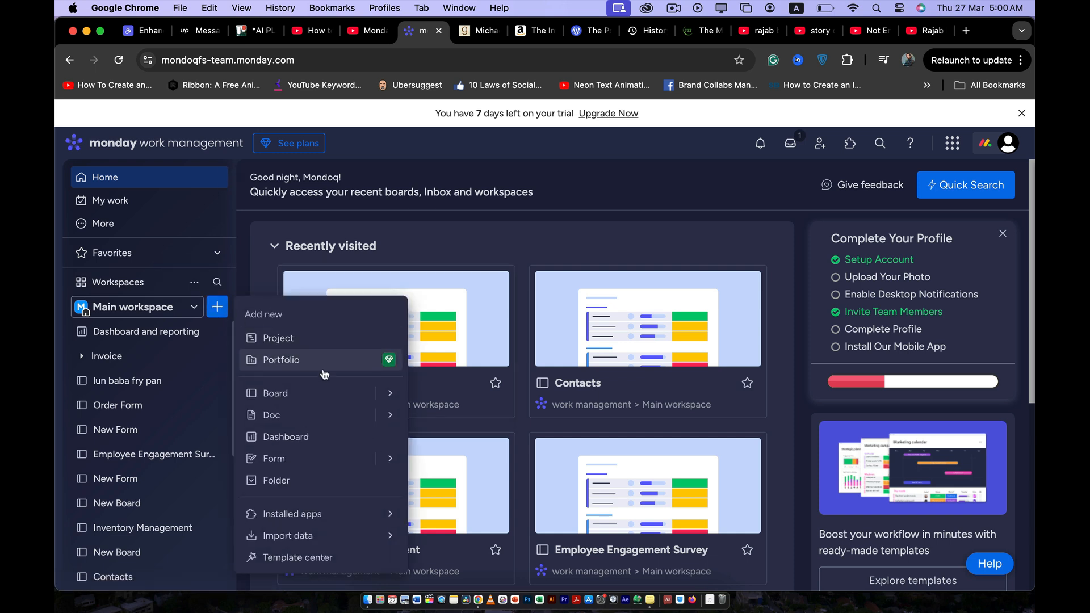
mouse_move(343, 391)
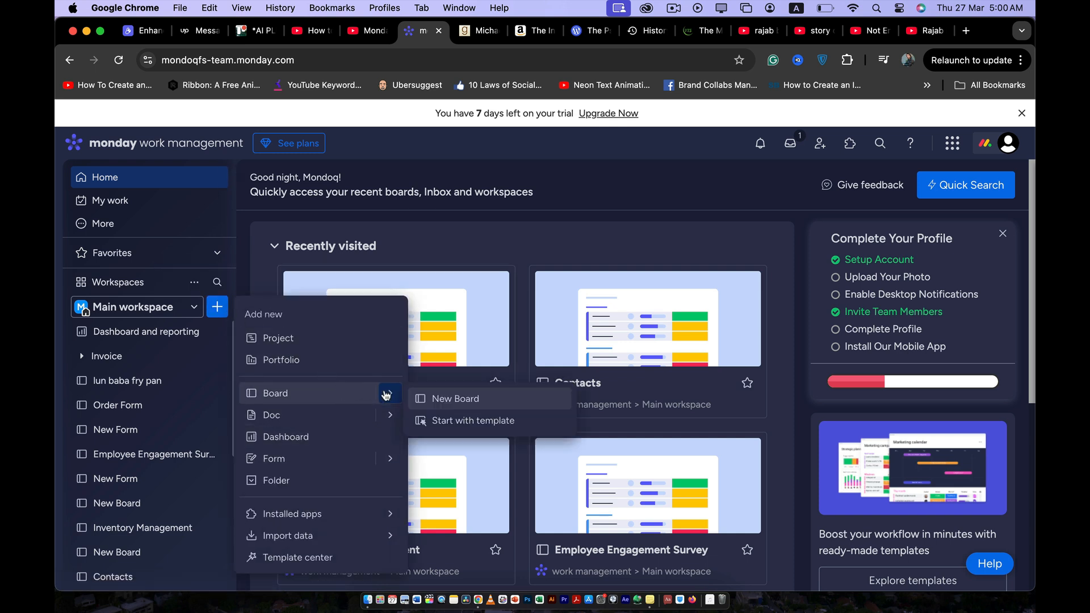
click(434, 207)
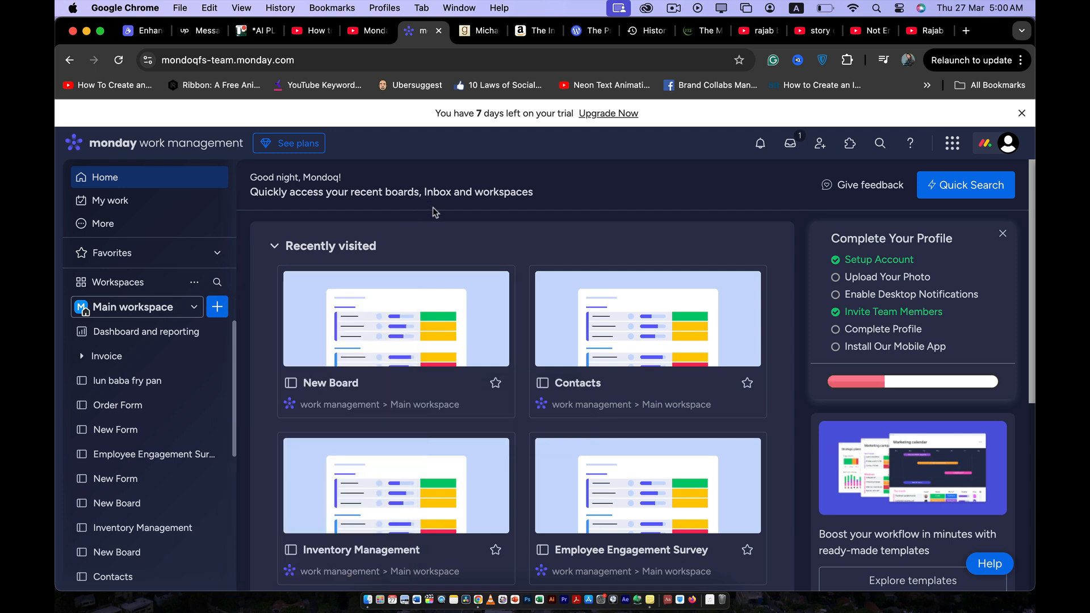
- Switch to the AAA workspace and create a new board there named "board 1"
click(187, 309)
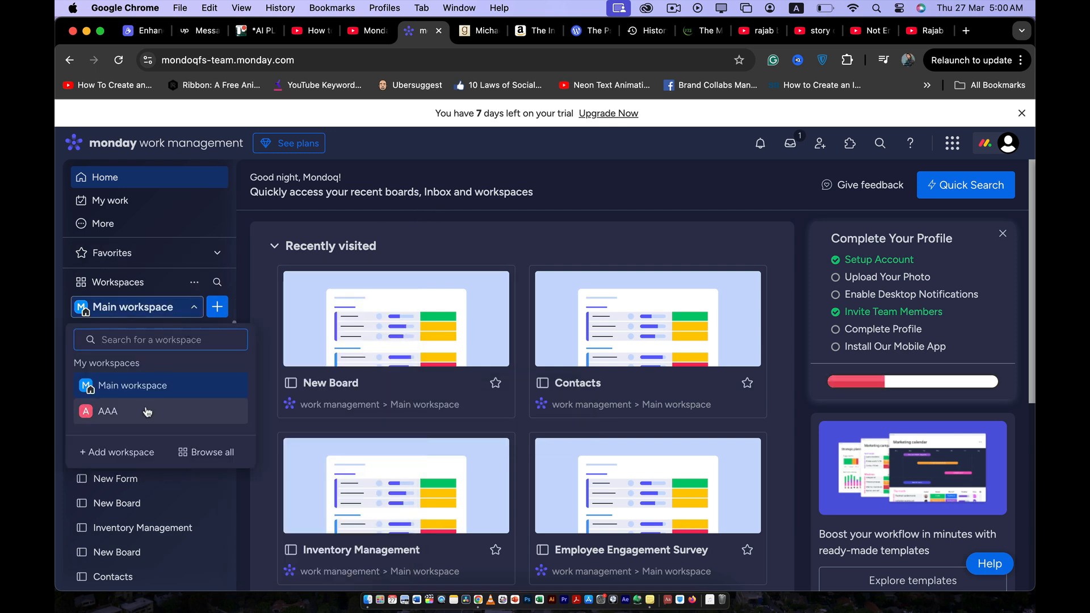
click(108, 410)
click(220, 312)
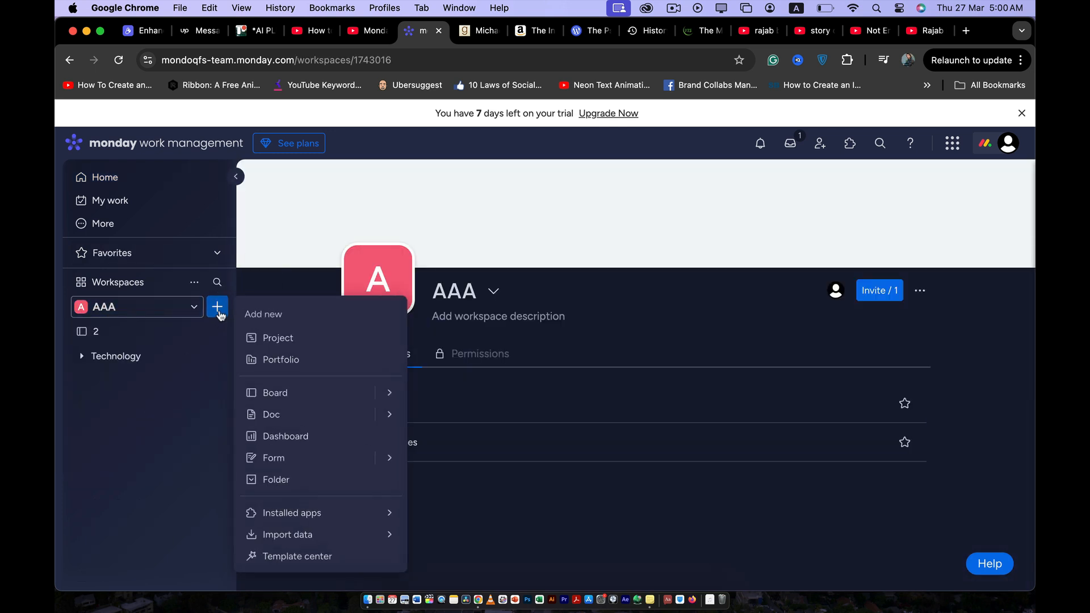
mouse_move(385, 404)
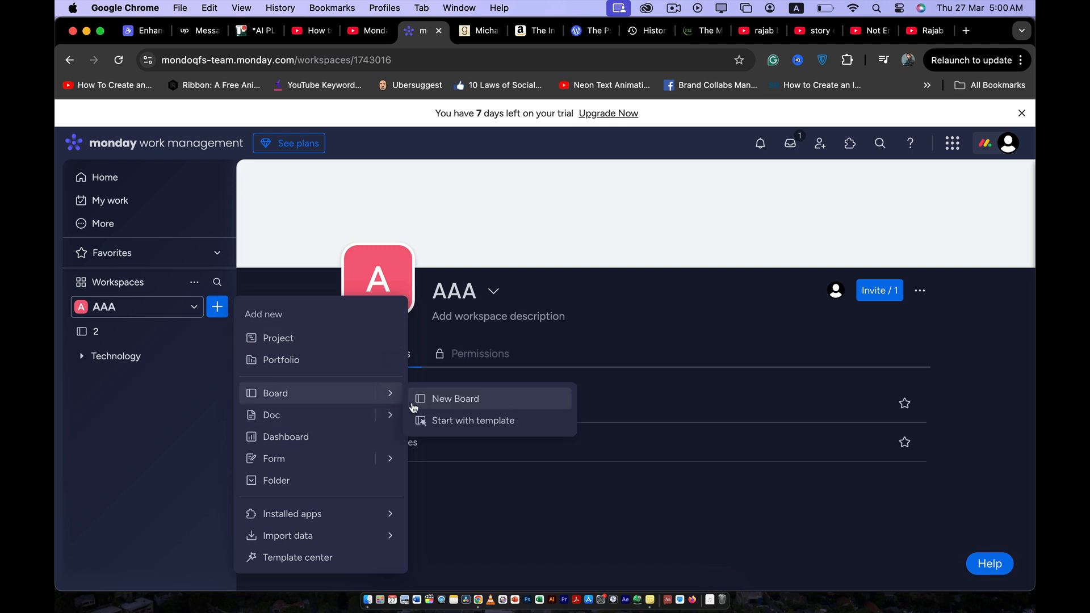
click(429, 400)
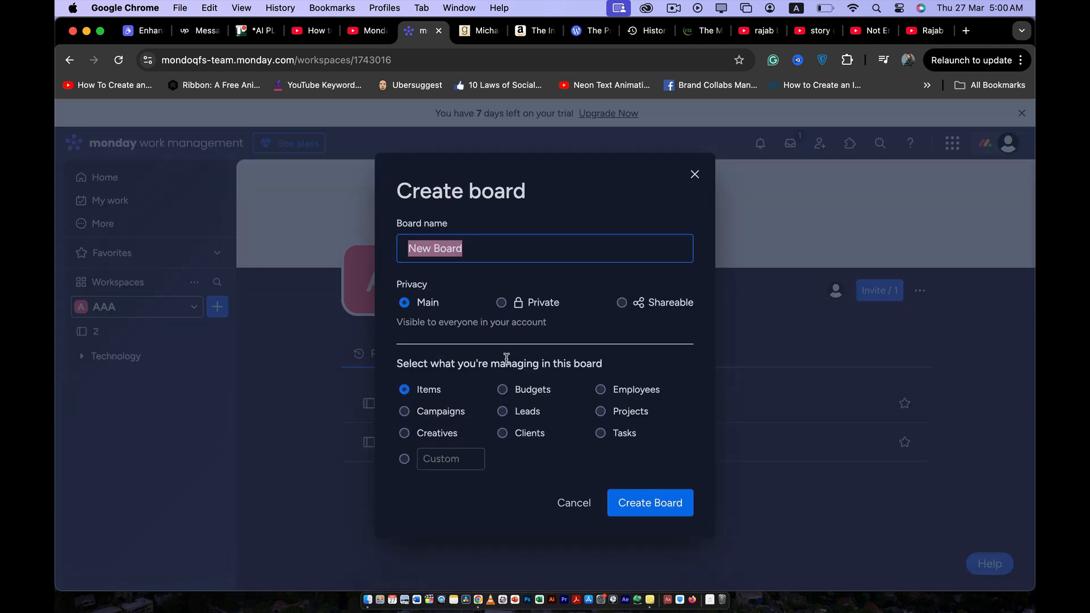
text(board 1)
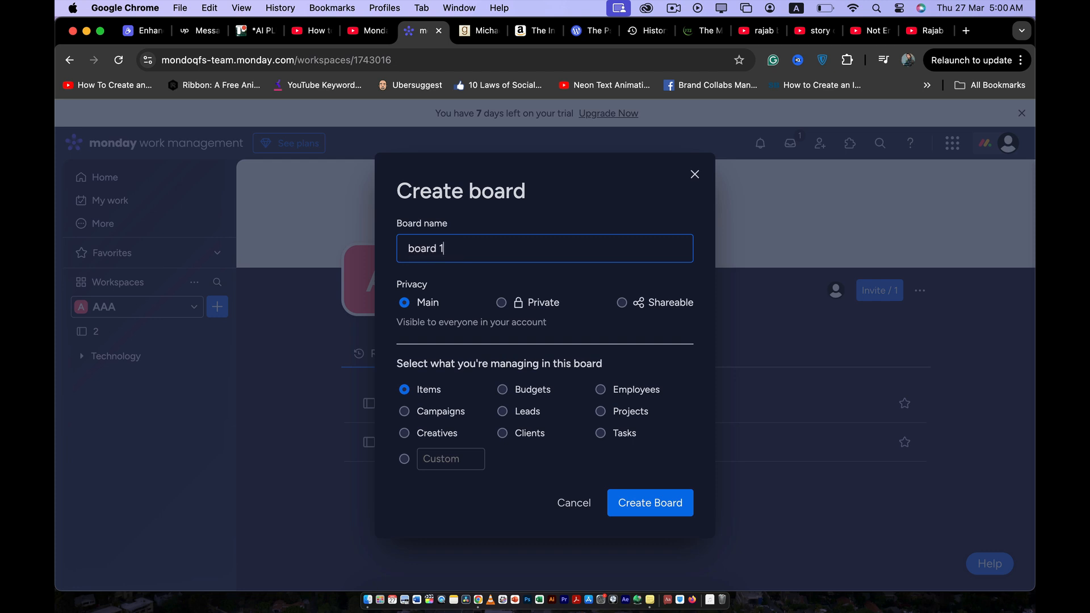
key(Return)
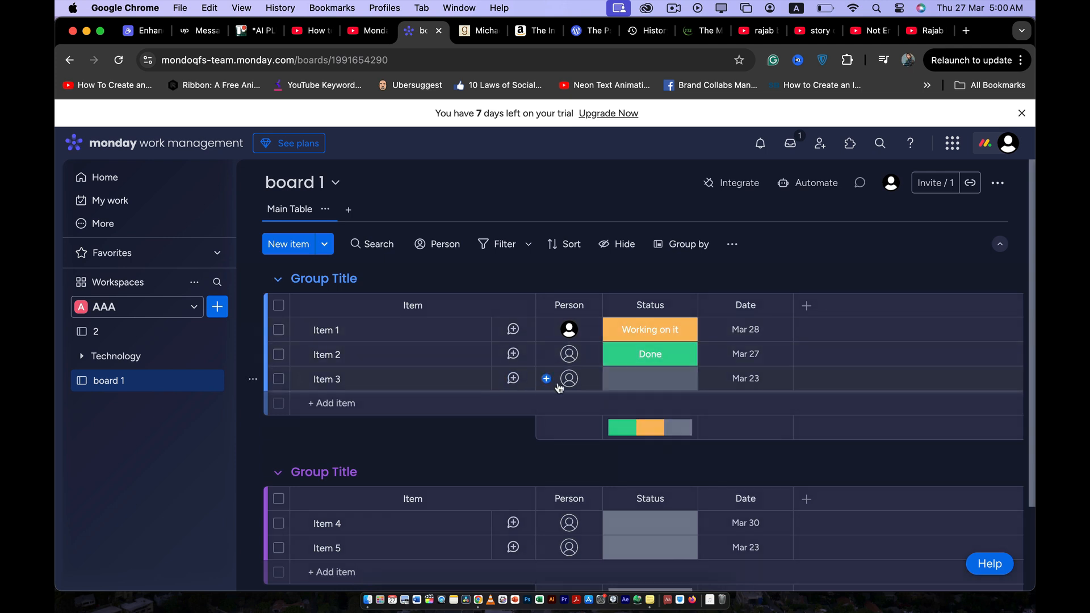
- Change the Date column's type to Timeline and keep the change
click(778, 308)
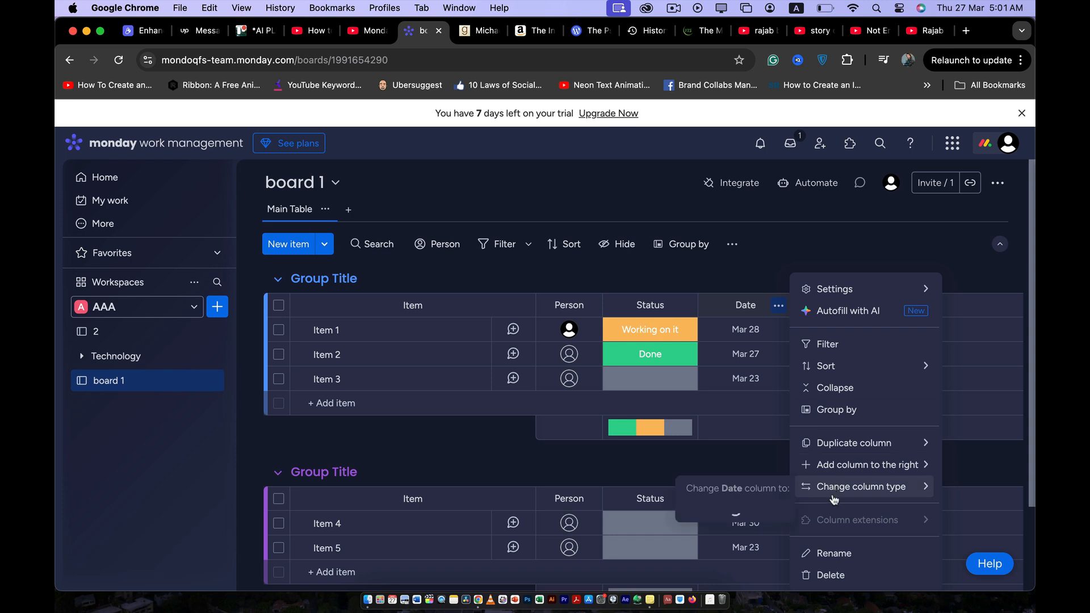
mouse_move(834, 491)
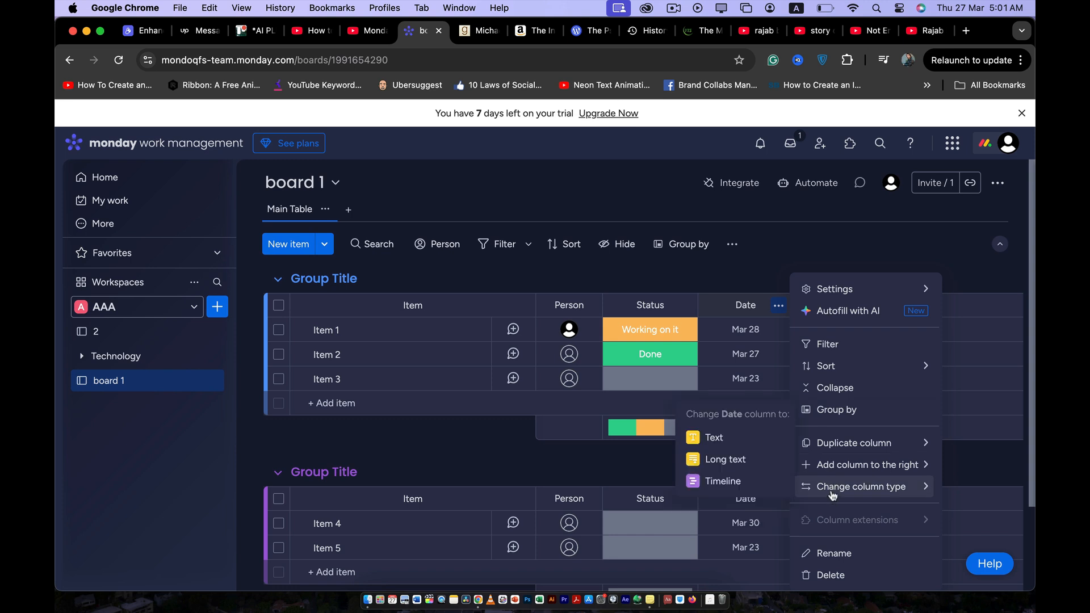
click(754, 484)
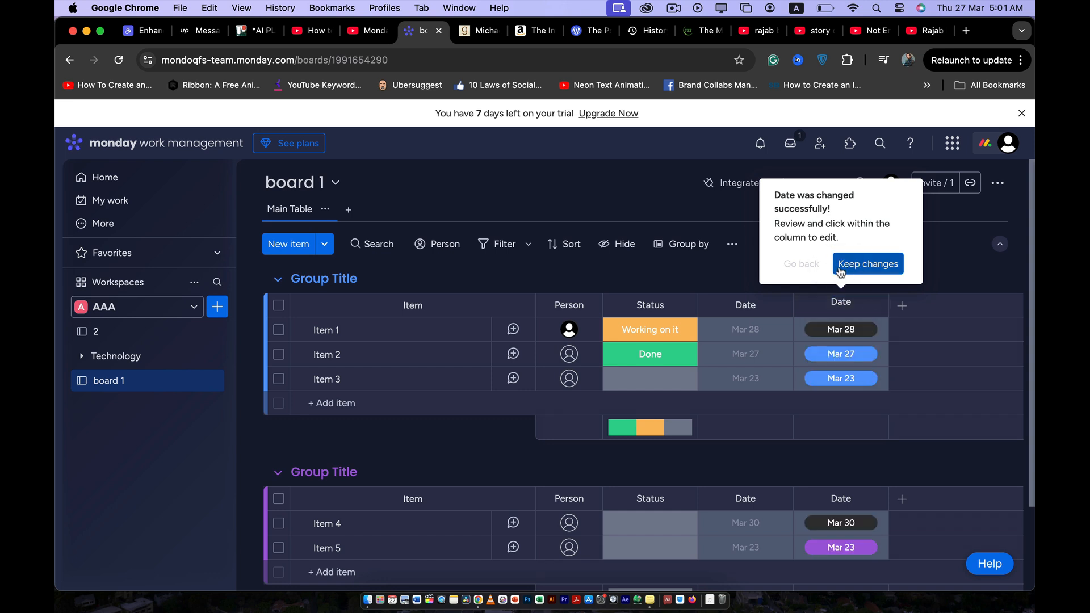
click(857, 266)
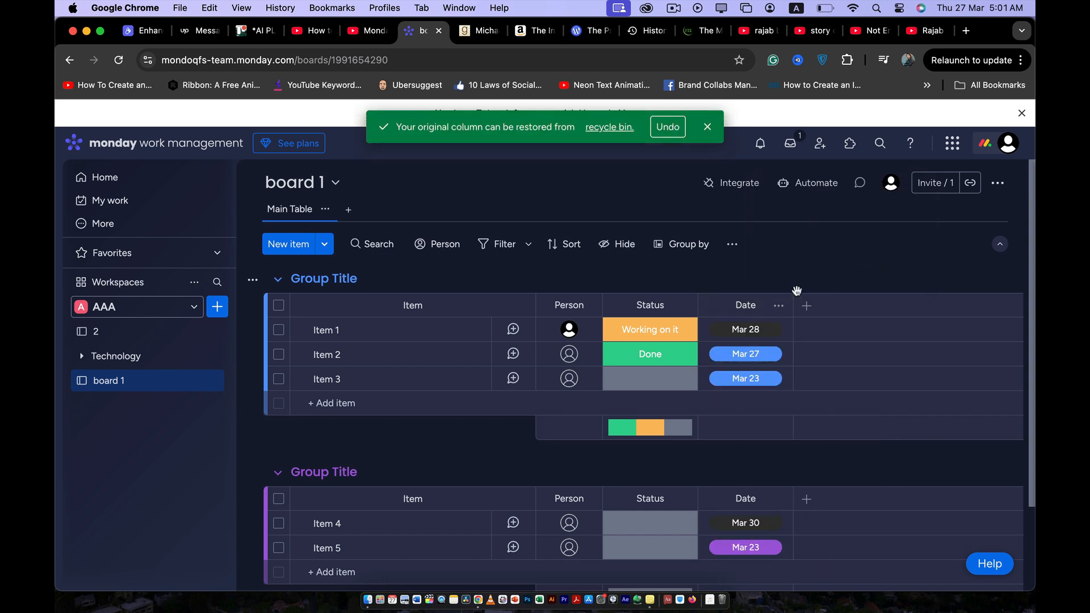
- Rename the converted Date column as "Timeline"
click(748, 306)
double_click(749, 306)
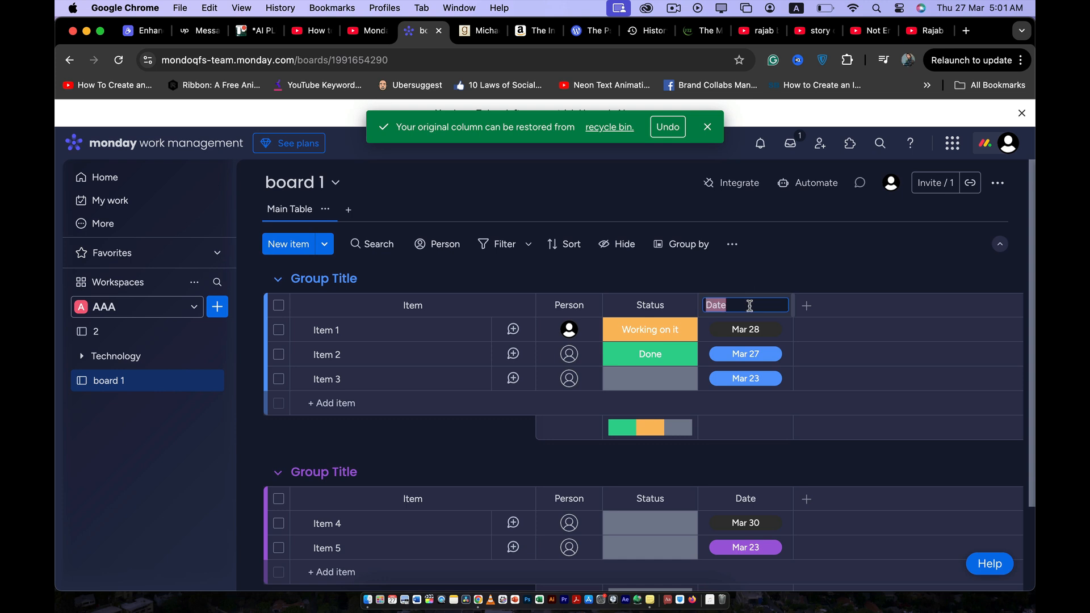
text(Timeline)
click(837, 274)
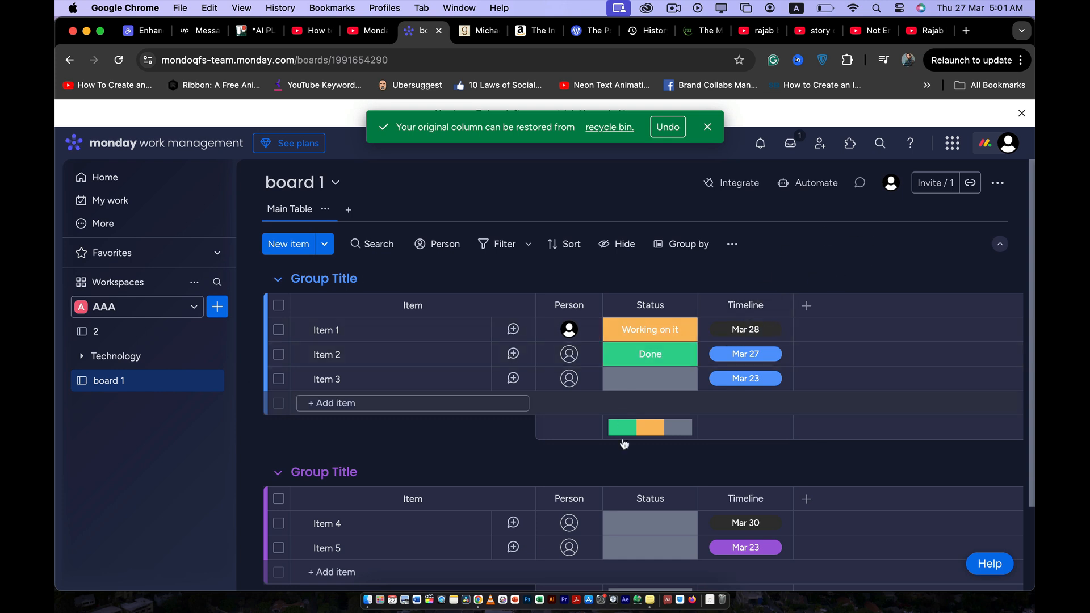
click(661, 331)
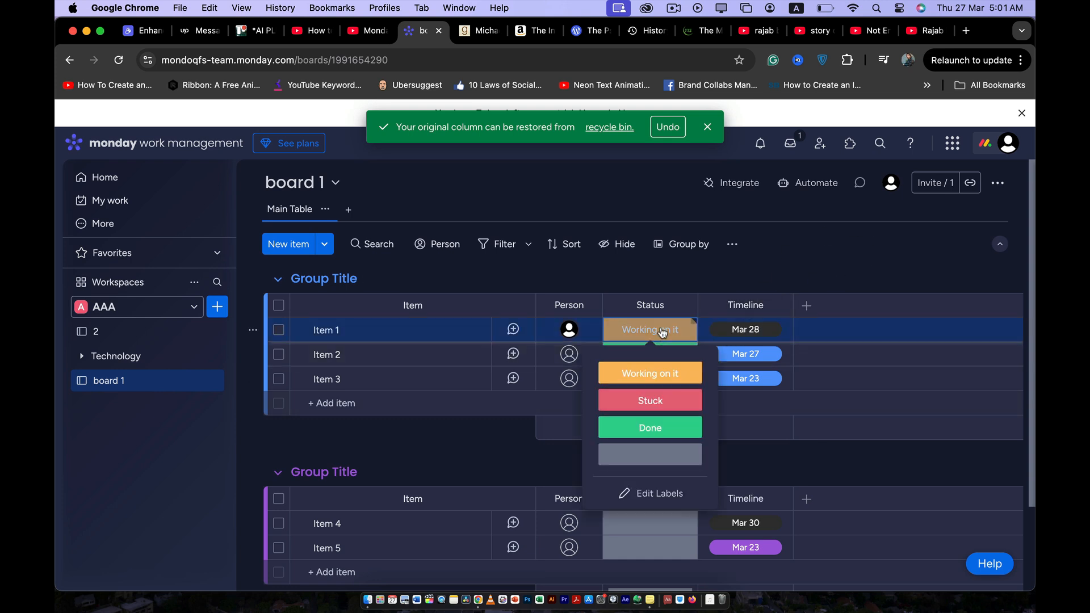
click(650, 495)
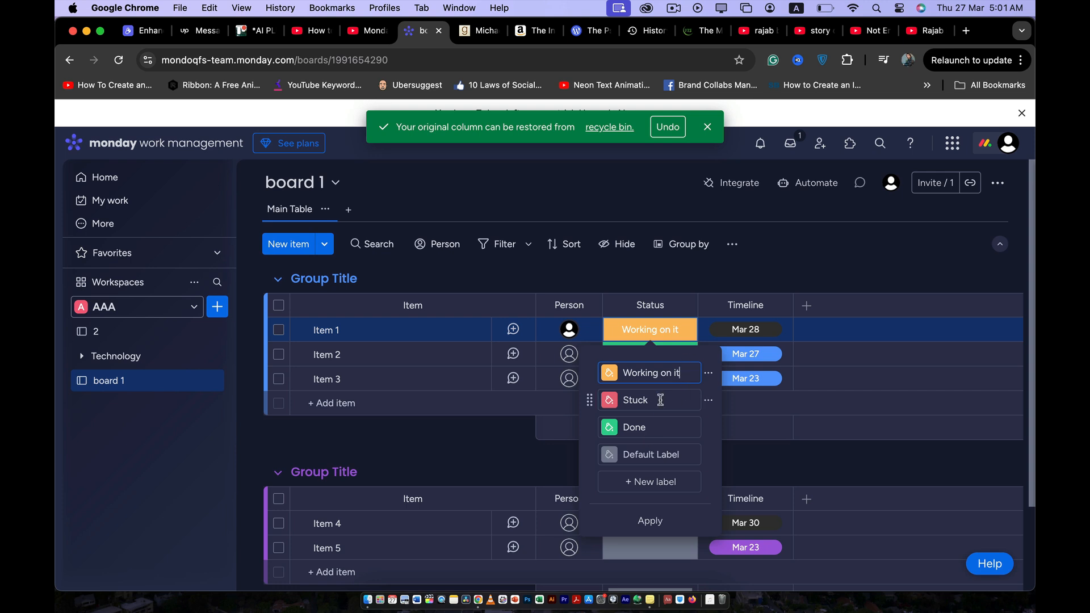
click(572, 397)
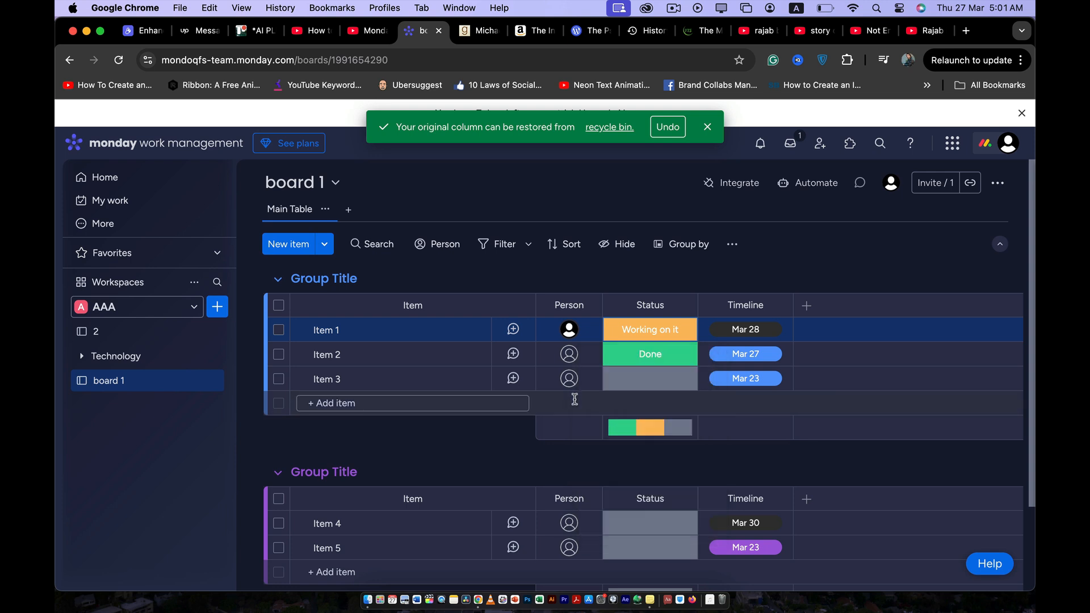
- Rename the Status labels Stuck to "Under consideration" and Done to "Approved", and apply the label changes
click(665, 362)
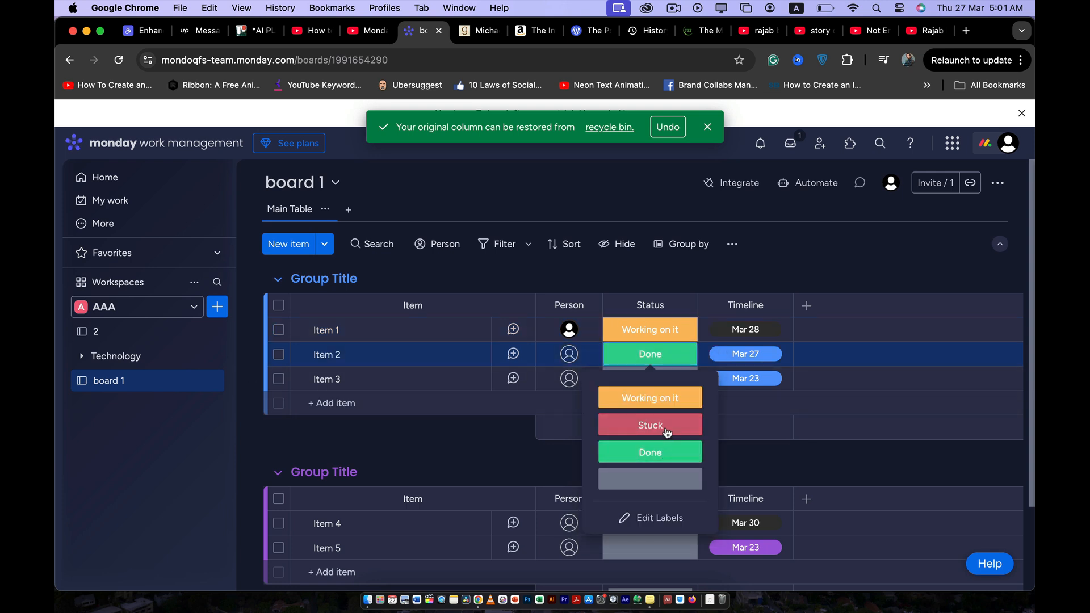
click(652, 518)
double_click(648, 424)
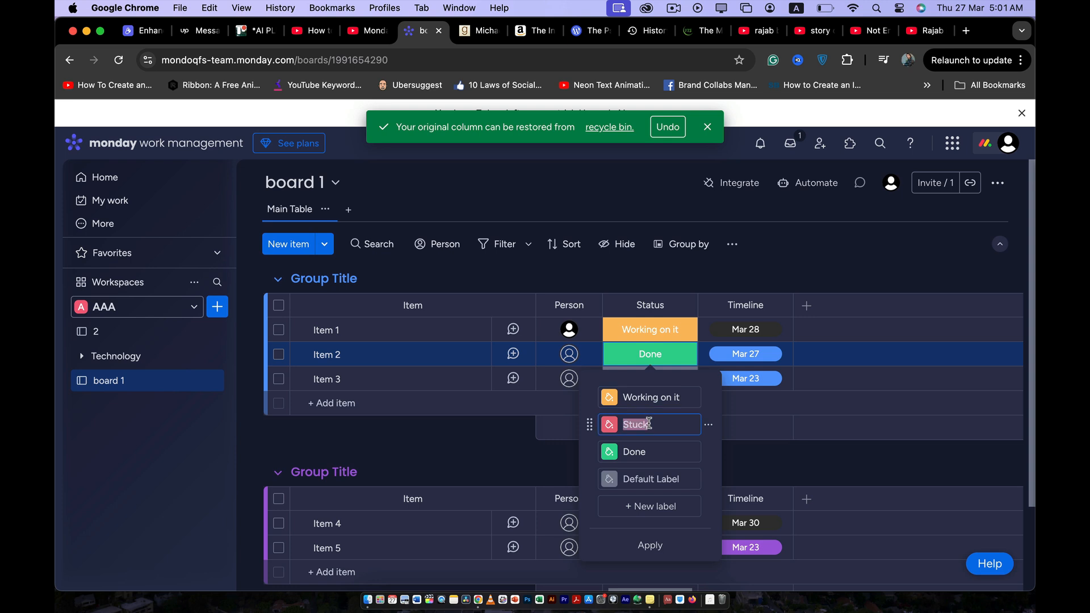
text(U)
text(nder consideration)
click(661, 452)
text(Approved)
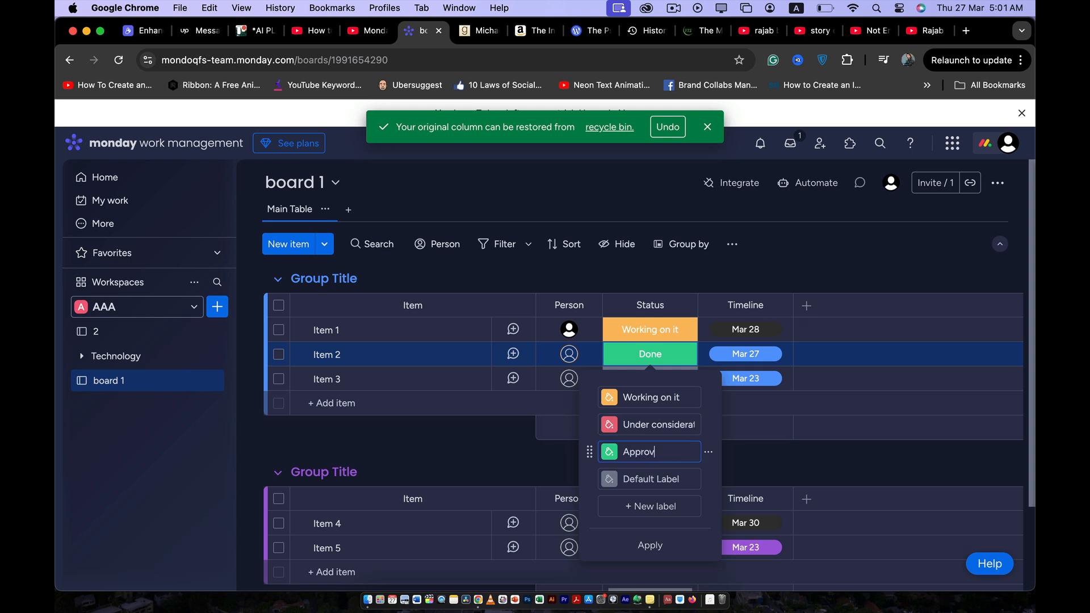
click(652, 546)
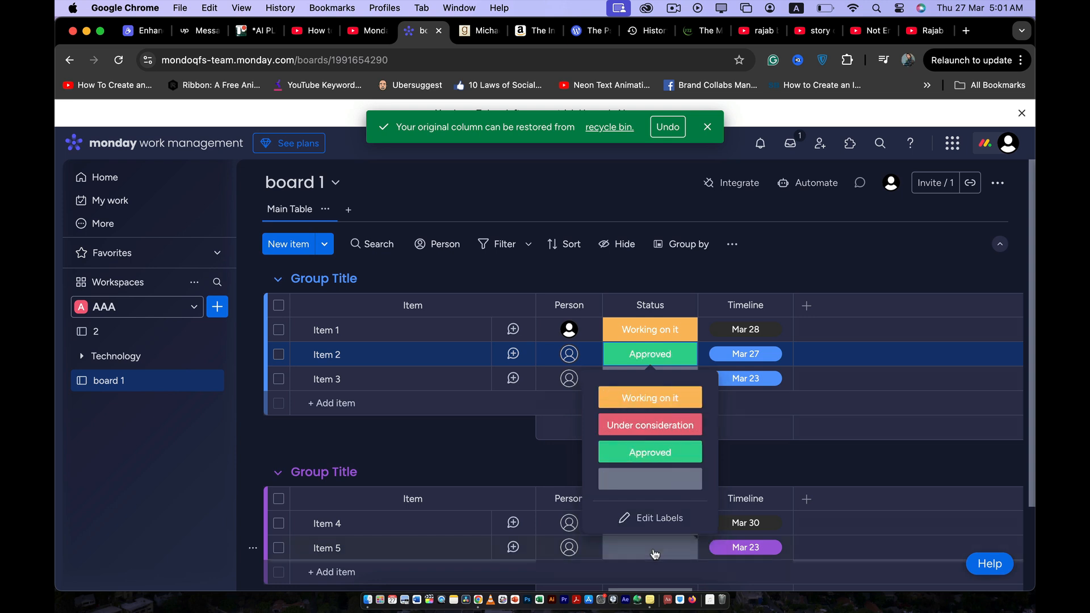
click(664, 267)
- Rename the first group as "New" and the second group as "Approved"
click(324, 280)
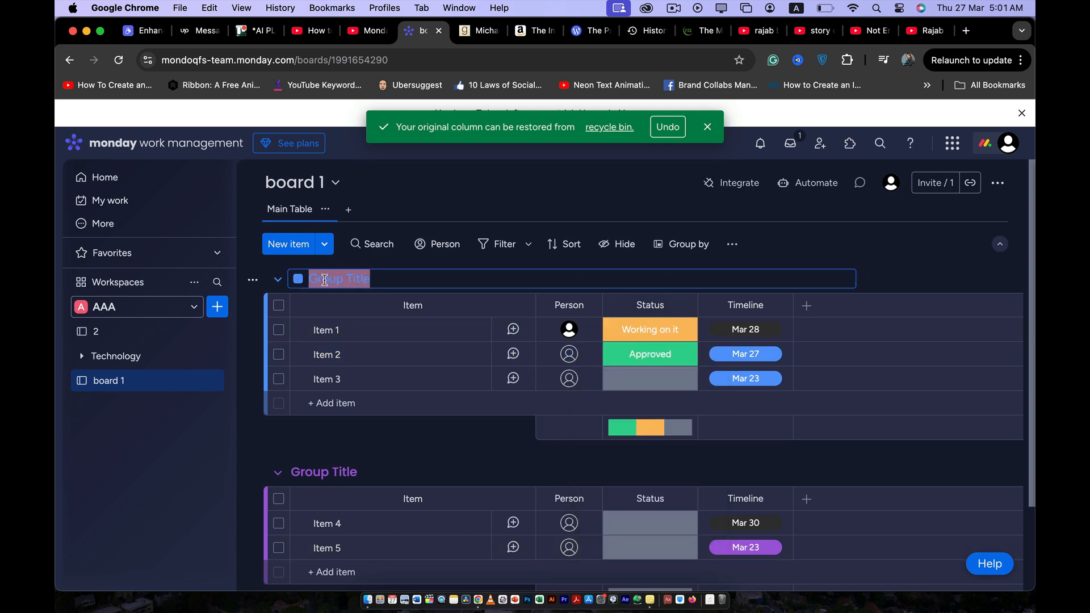
text(N)
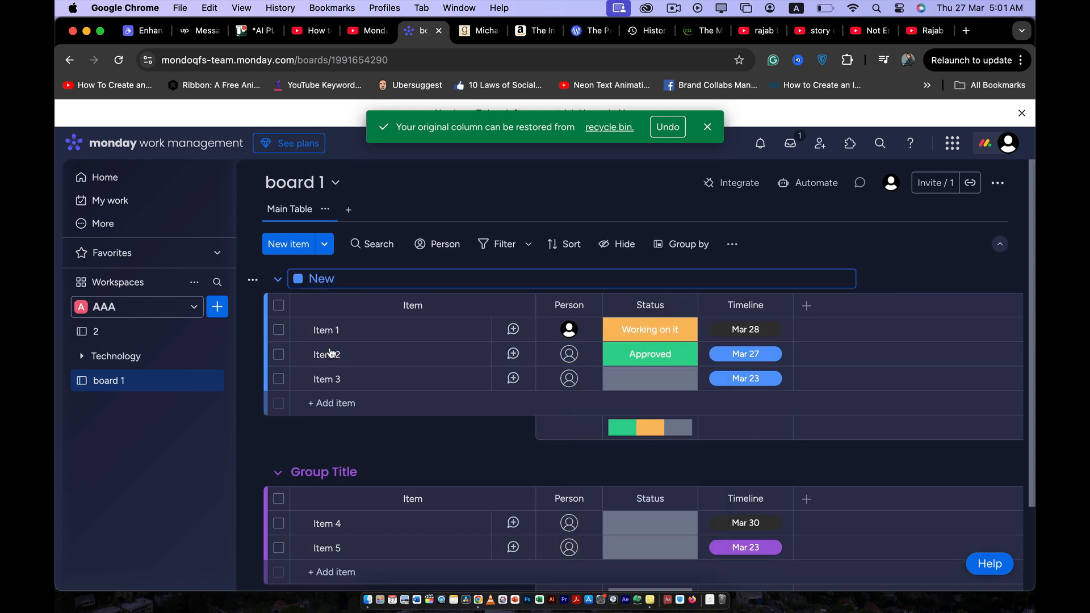
text(ew)
click(340, 471)
triple_click(341, 470)
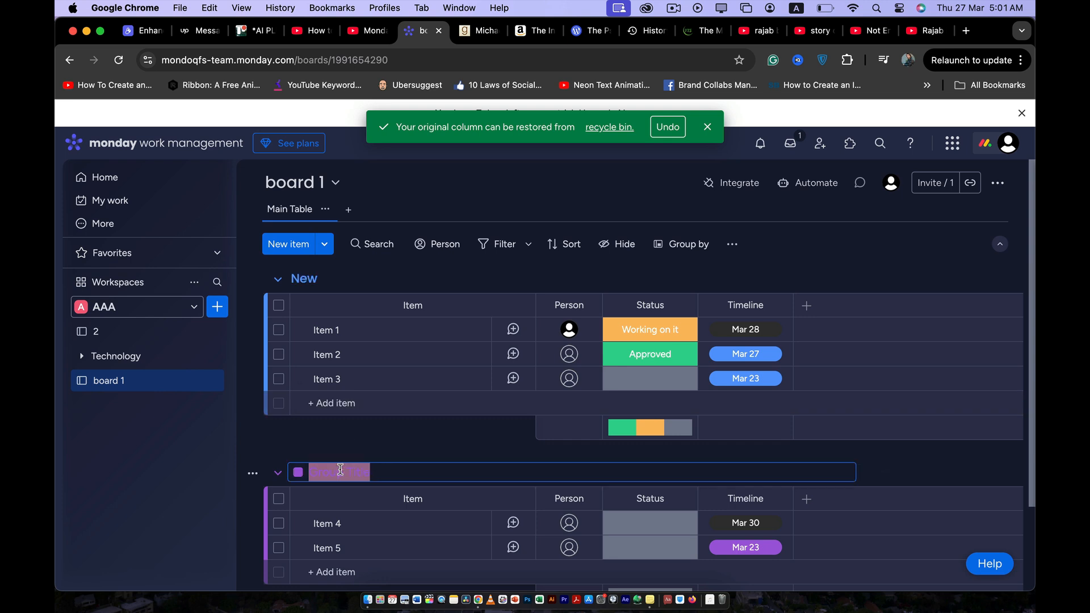
text(Approved)
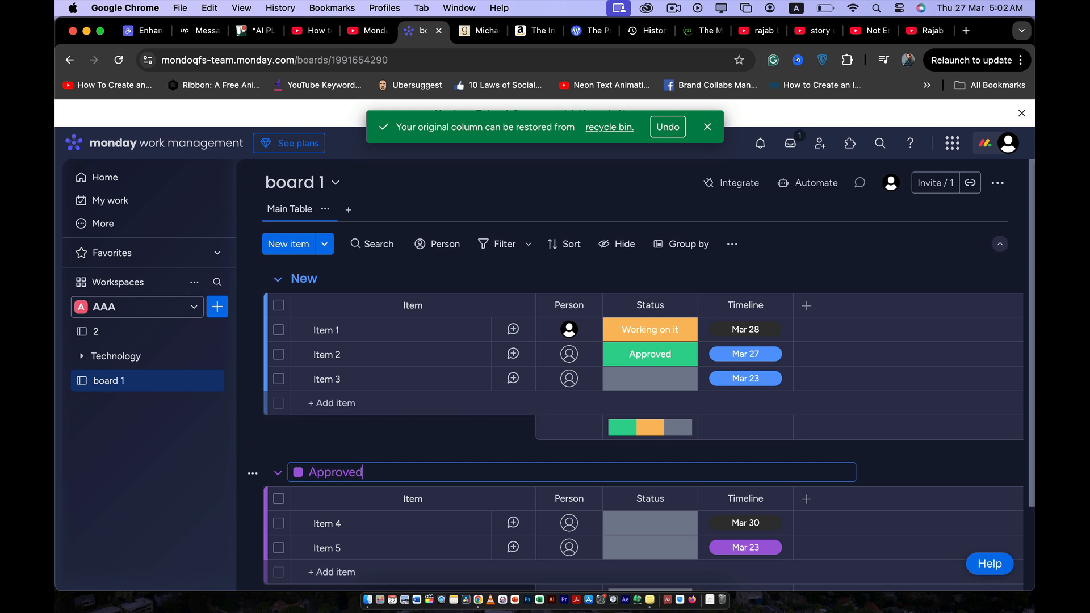
click(398, 443)
- Add an item named "Item 4" to the New group
scroll(636, 405, down, 1)
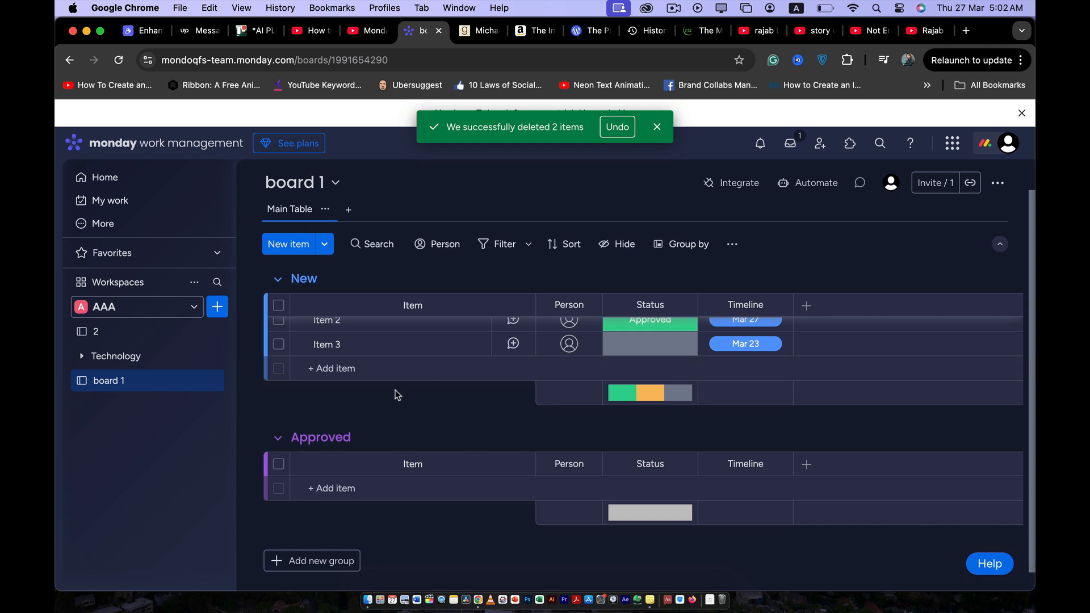
scroll(408, 380, up, 1)
click(386, 407)
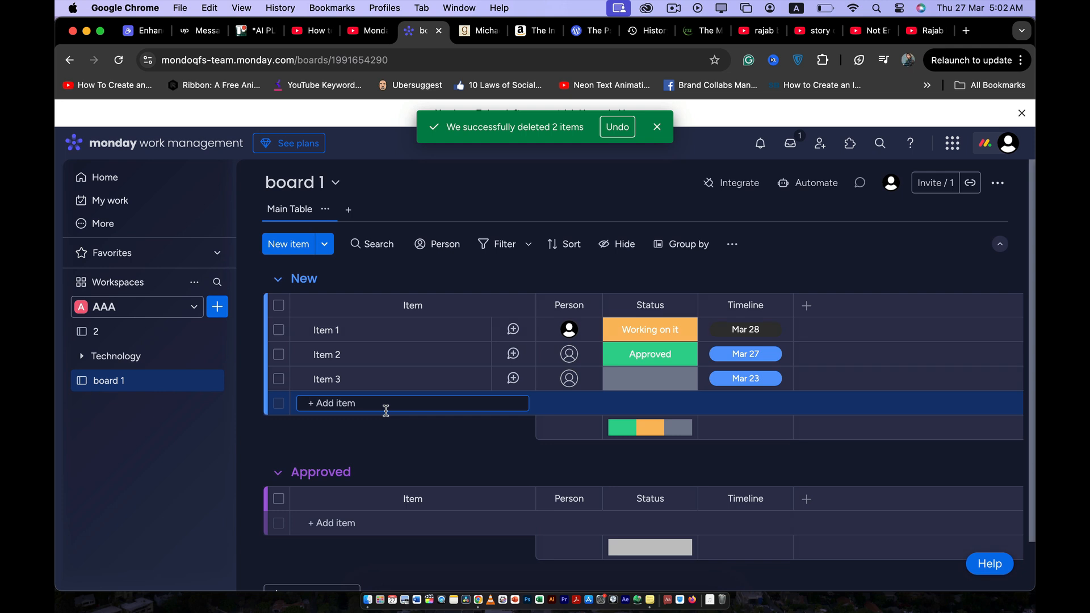
text(It)
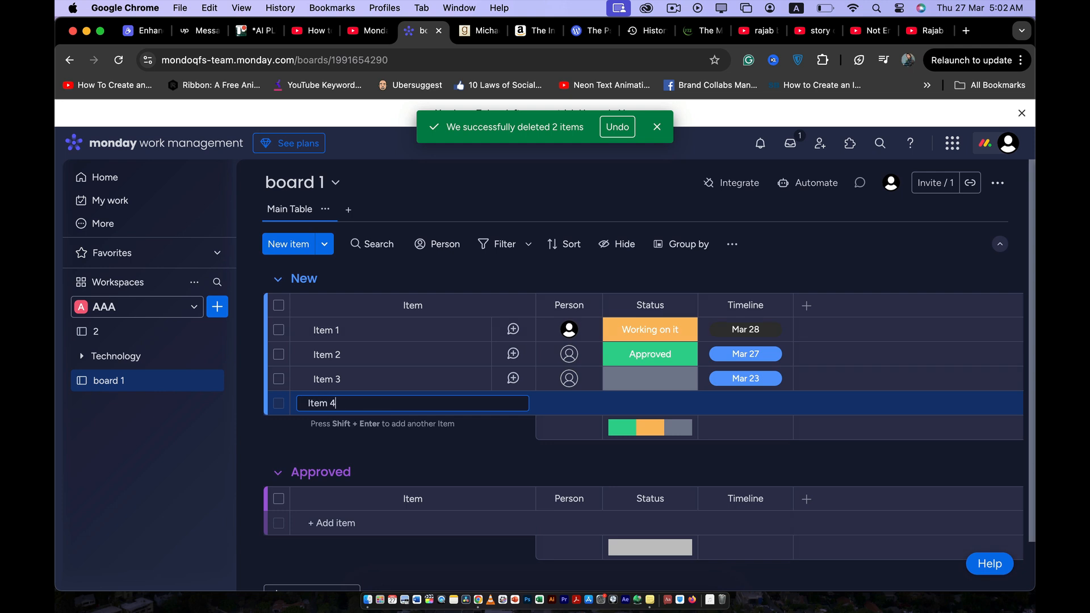
text(em 4)
key(Return)
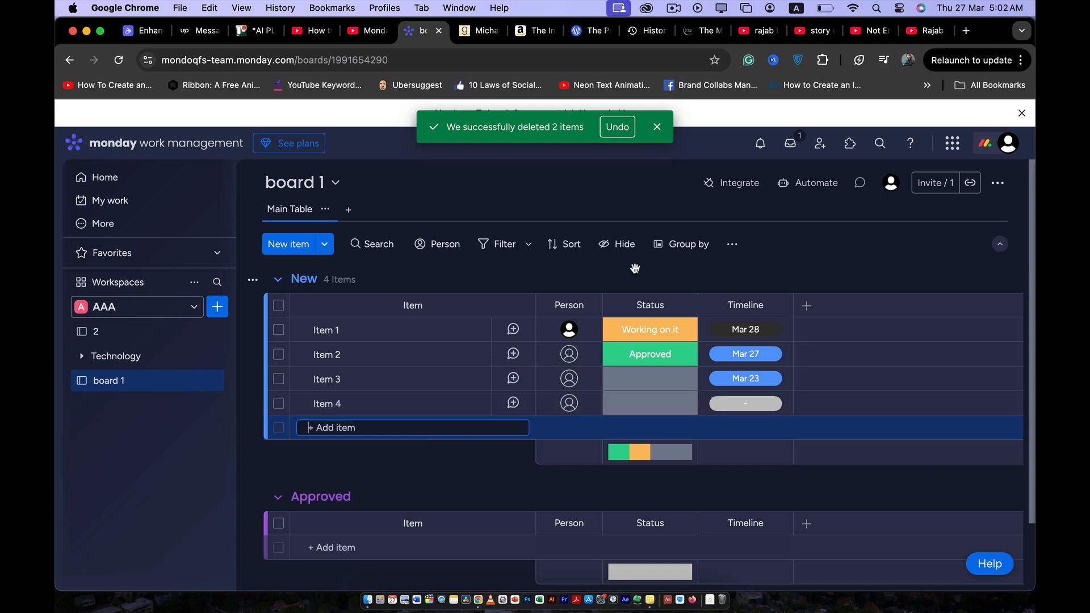
- Set the status of Item 3 to "Under consideration" and the status of Item 4 to "Approved"
click(859, 257)
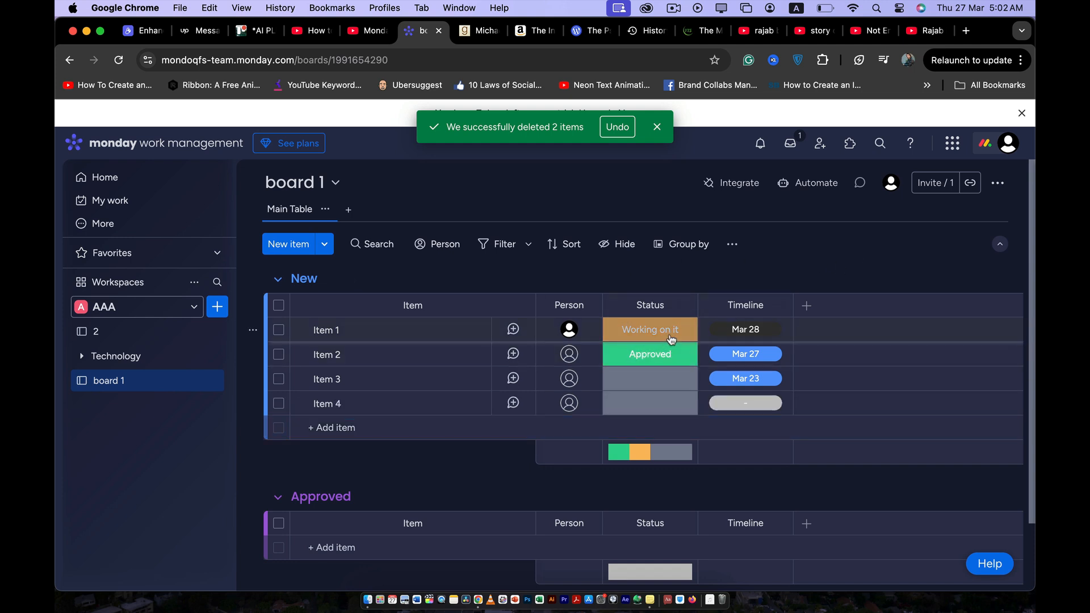
click(655, 379)
click(649, 449)
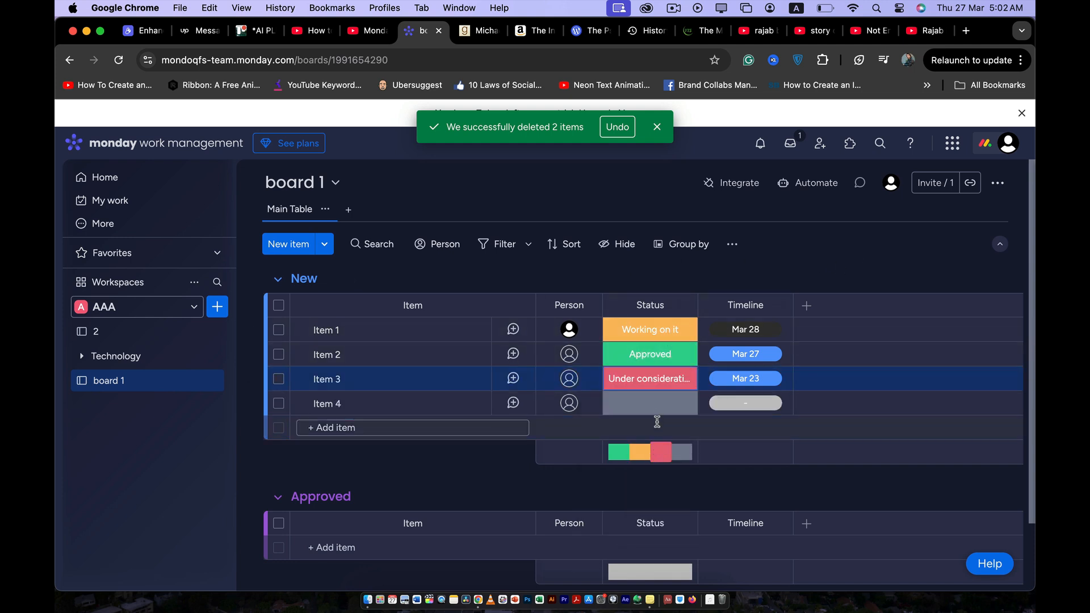
click(658, 404)
click(653, 502)
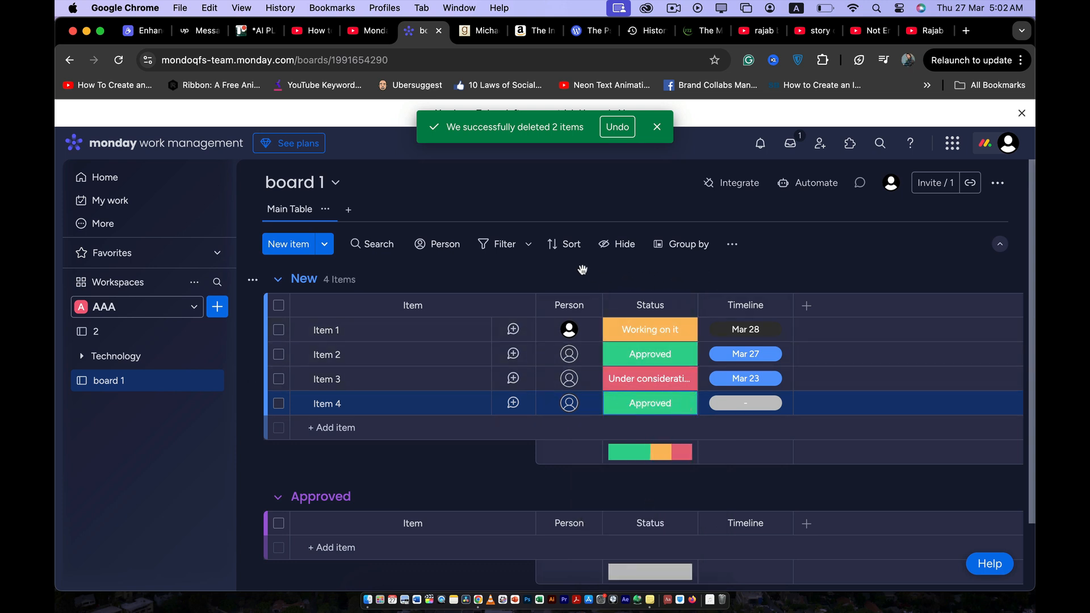
- Search the Views Center for "calend" and add the Calendar view to board 1
click(345, 213)
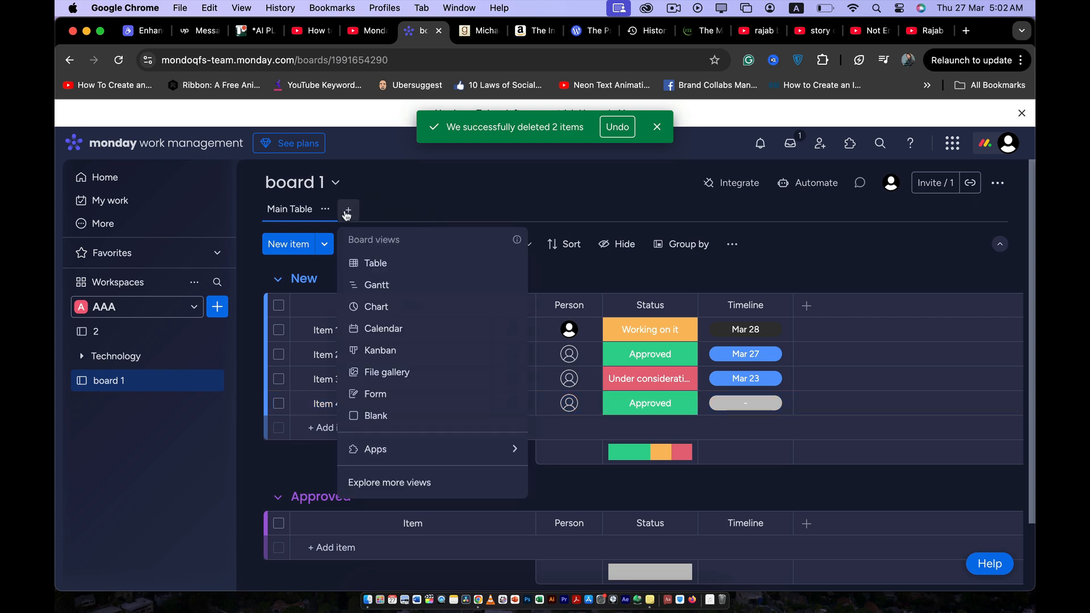
mouse_move(497, 452)
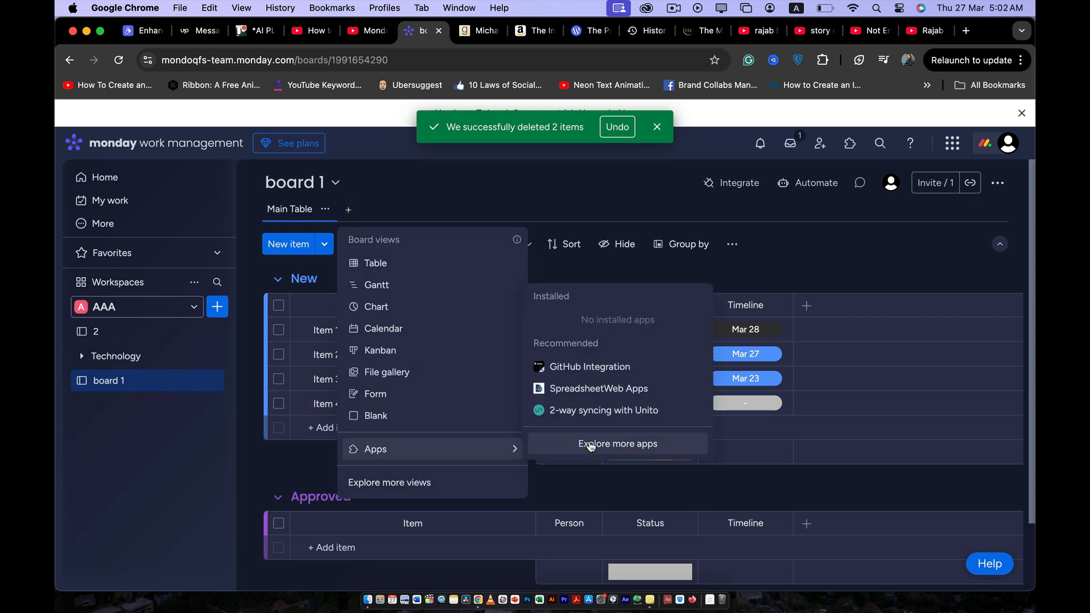
click(590, 444)
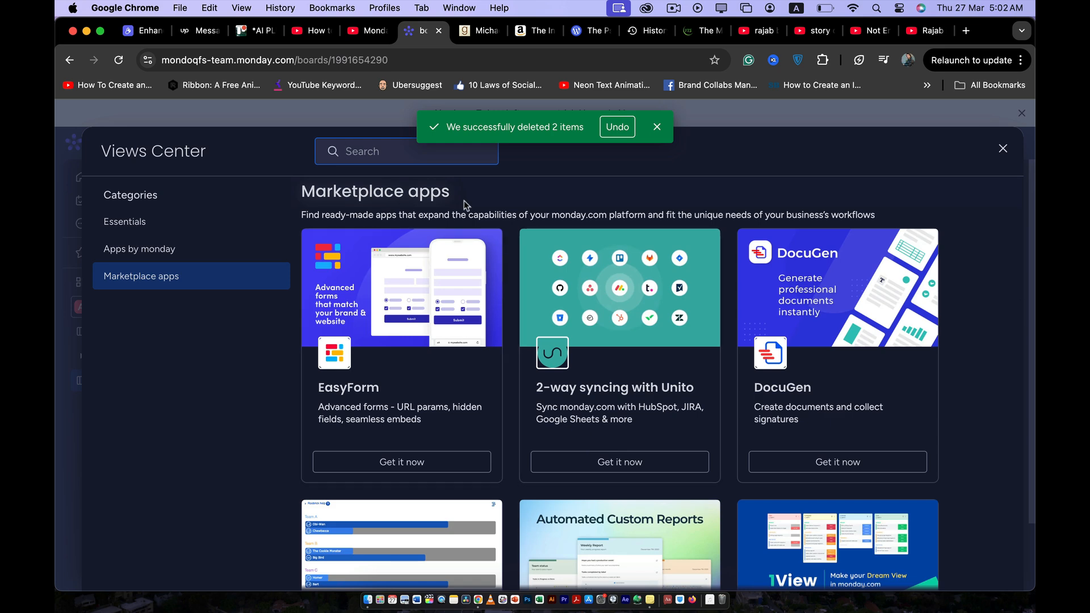
text(ca)
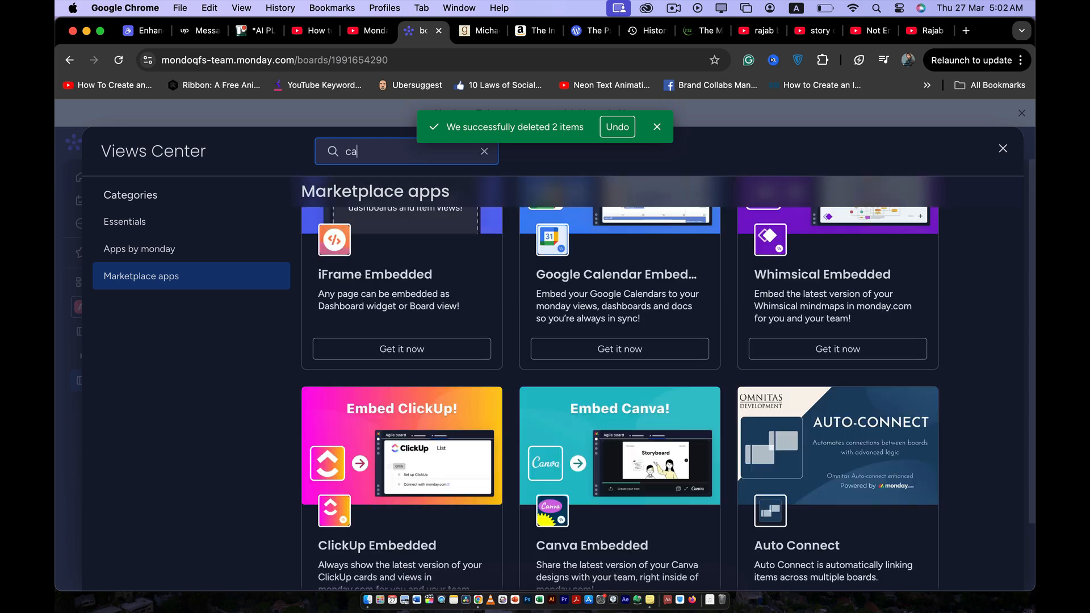
text(le)
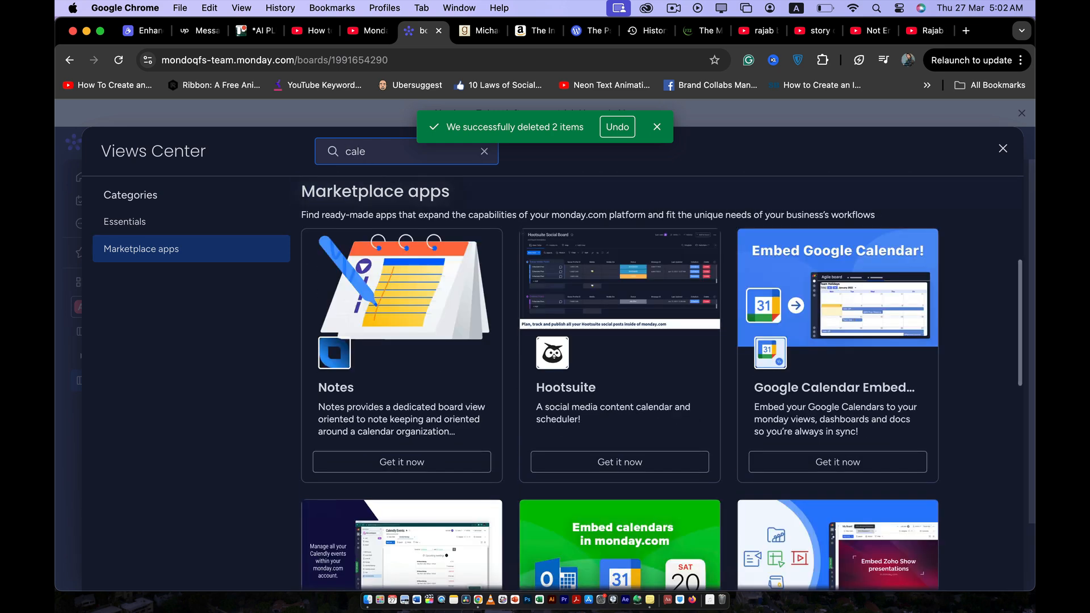
text(nder)
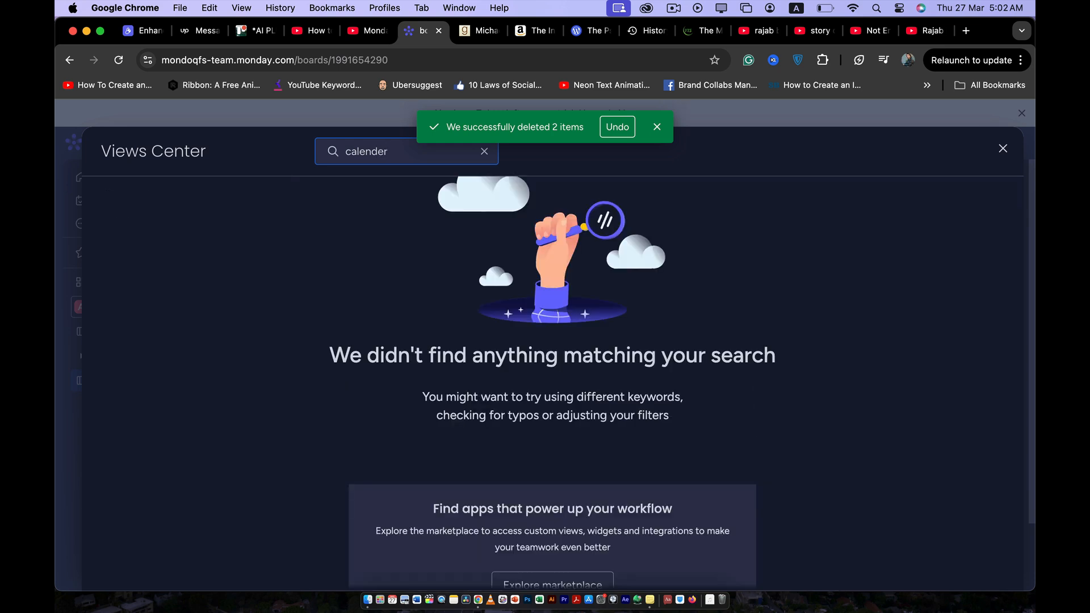
key(BackSpace)
key(BackSpace)
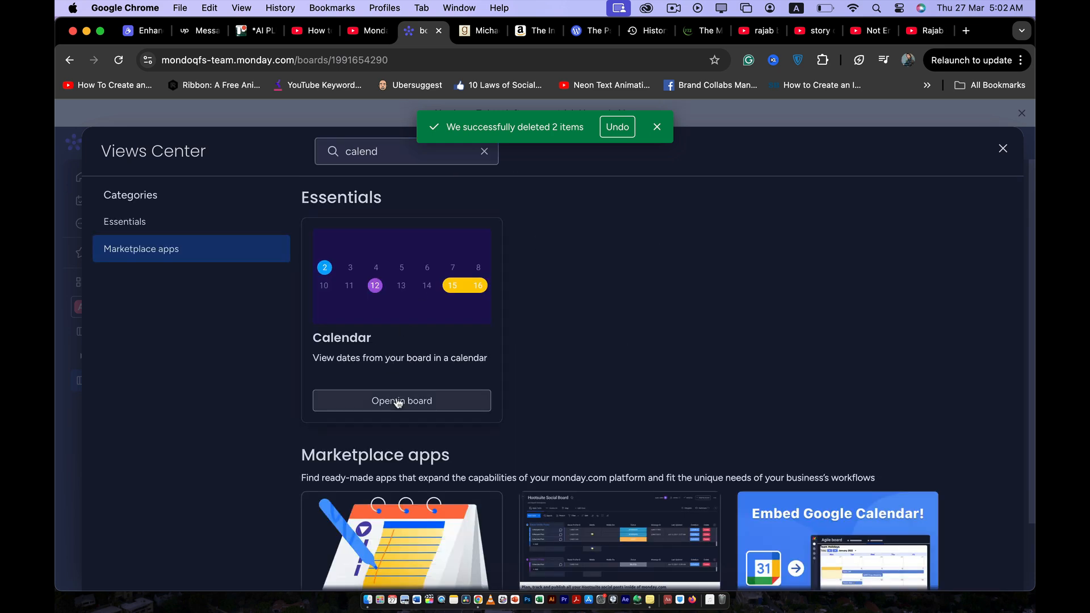
click(426, 400)
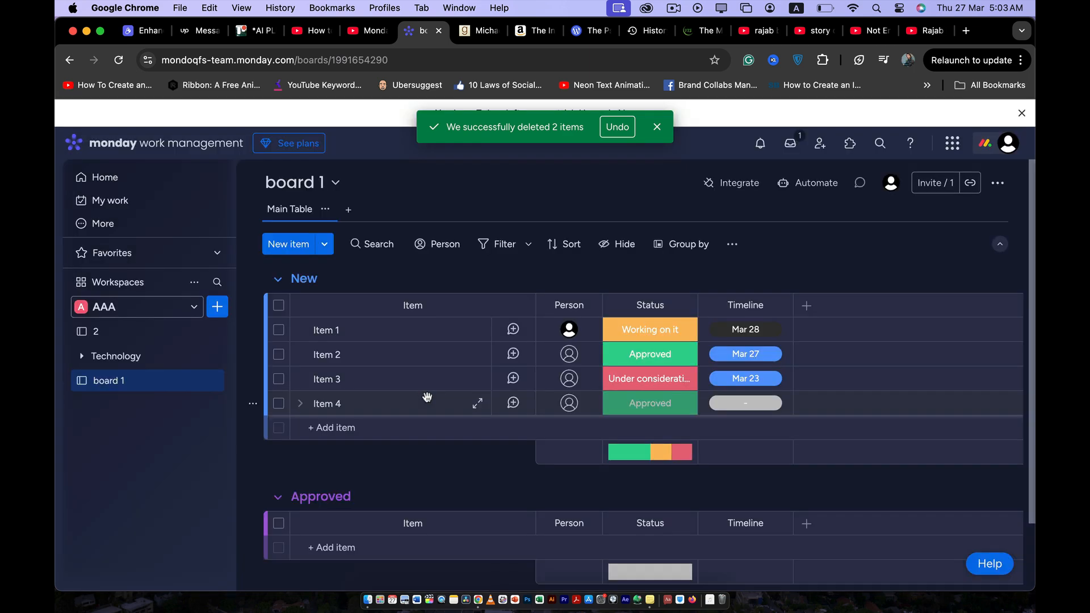
- Set Item 1's timeline in the Main Table to run from March 28 to April 6, 2025
click(294, 210)
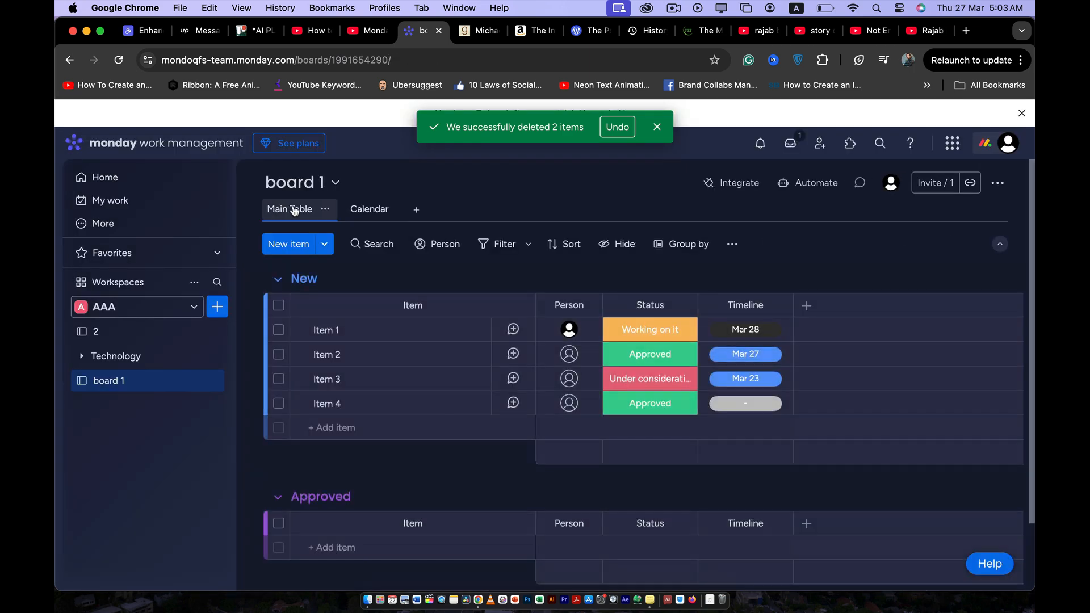
click(743, 333)
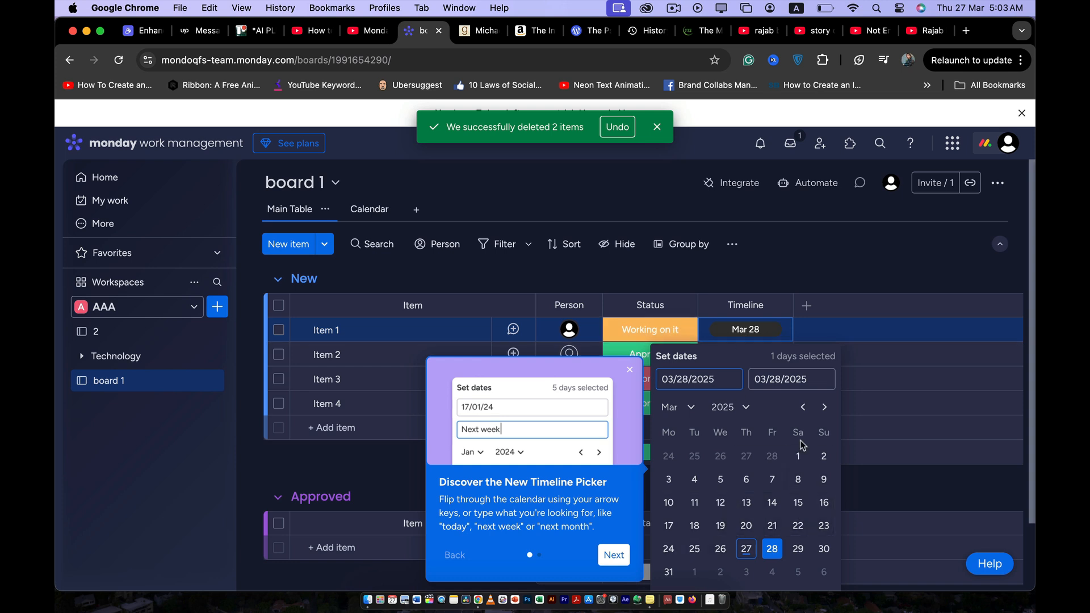
click(824, 407)
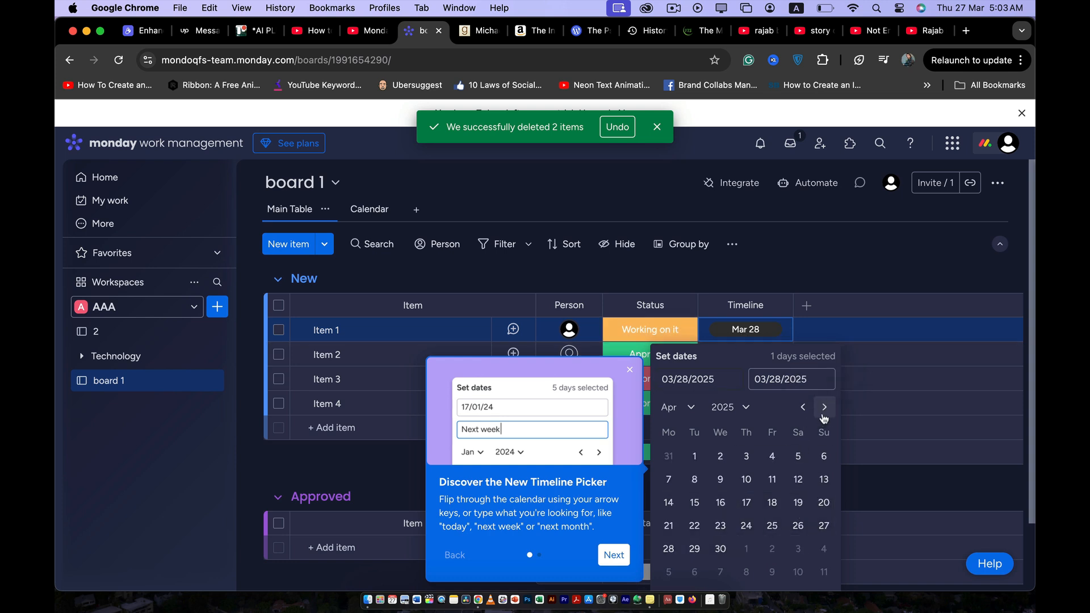
click(719, 457)
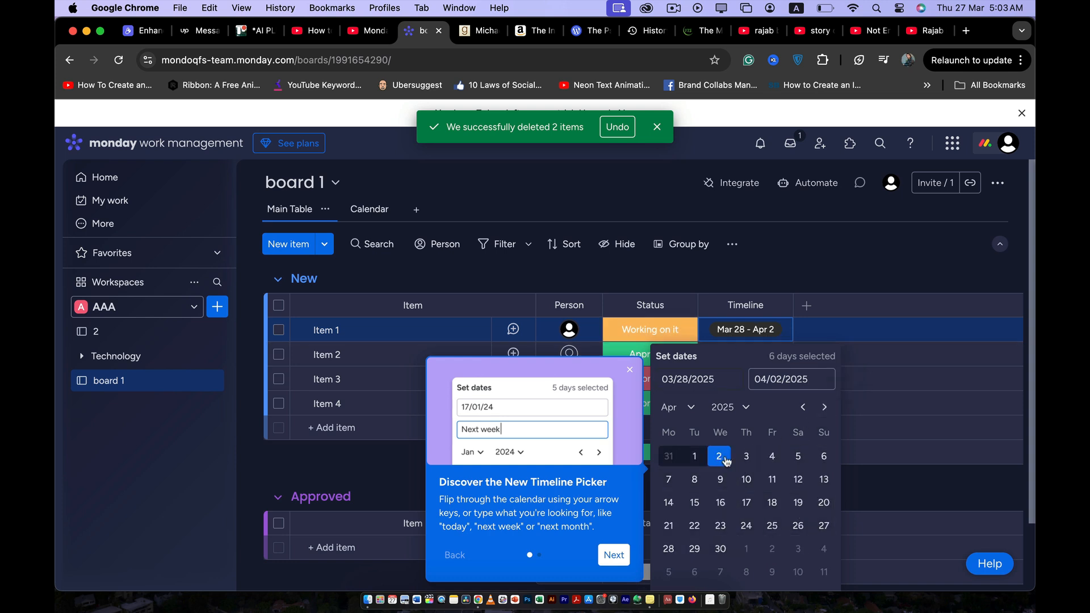
click(819, 459)
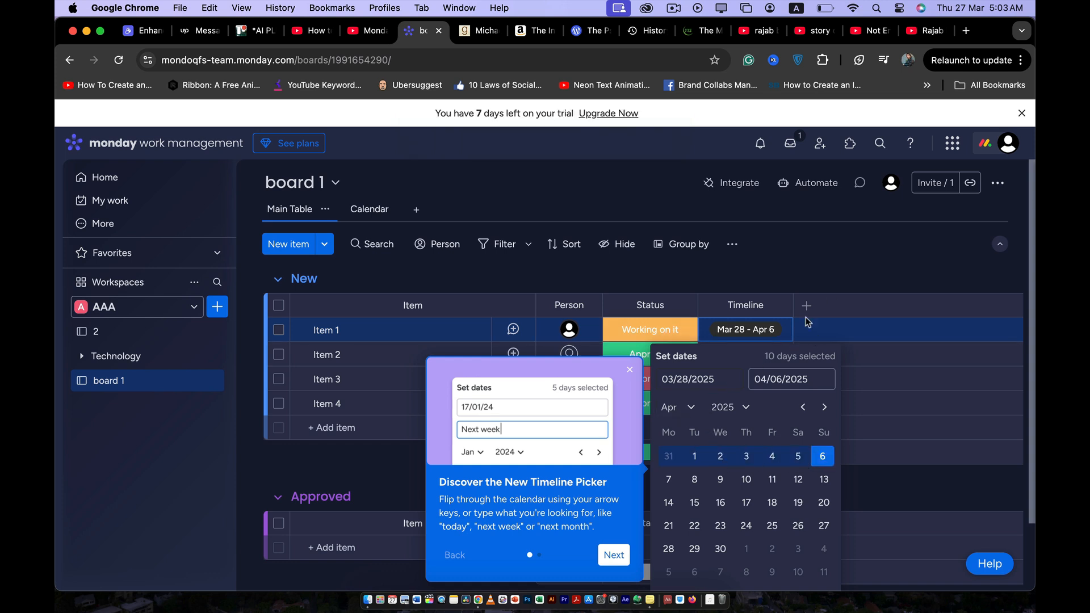
click(862, 272)
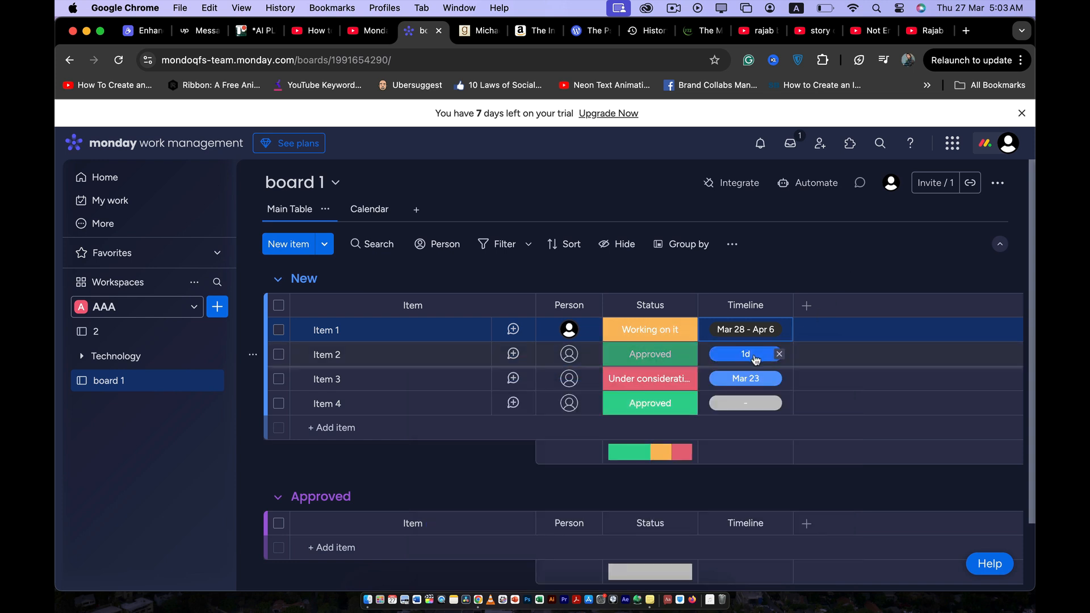
- Set Item 2's timeline to run from March 26 to March 27, 2025
click(752, 356)
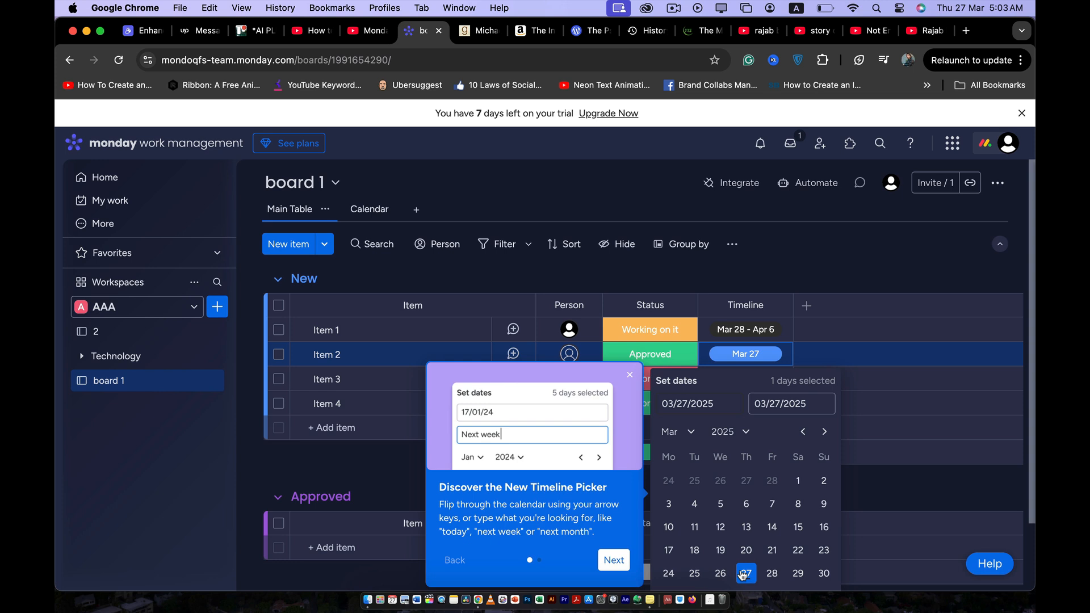
click(721, 573)
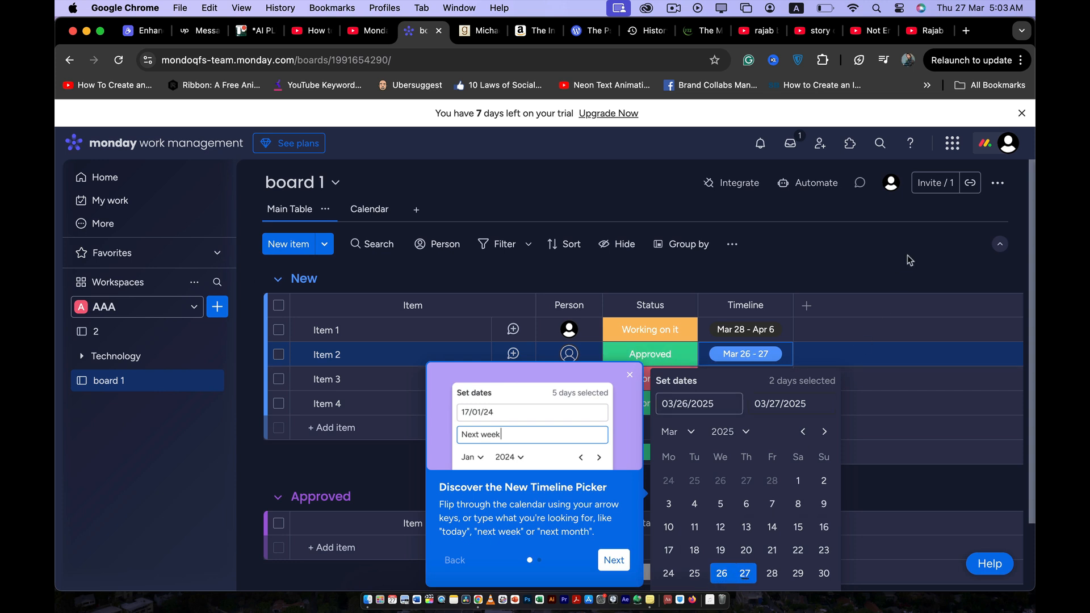
click(907, 255)
- Extend Item 3's timeline to run from March 23 to April 3, 2025
scroll(758, 365, down, 1)
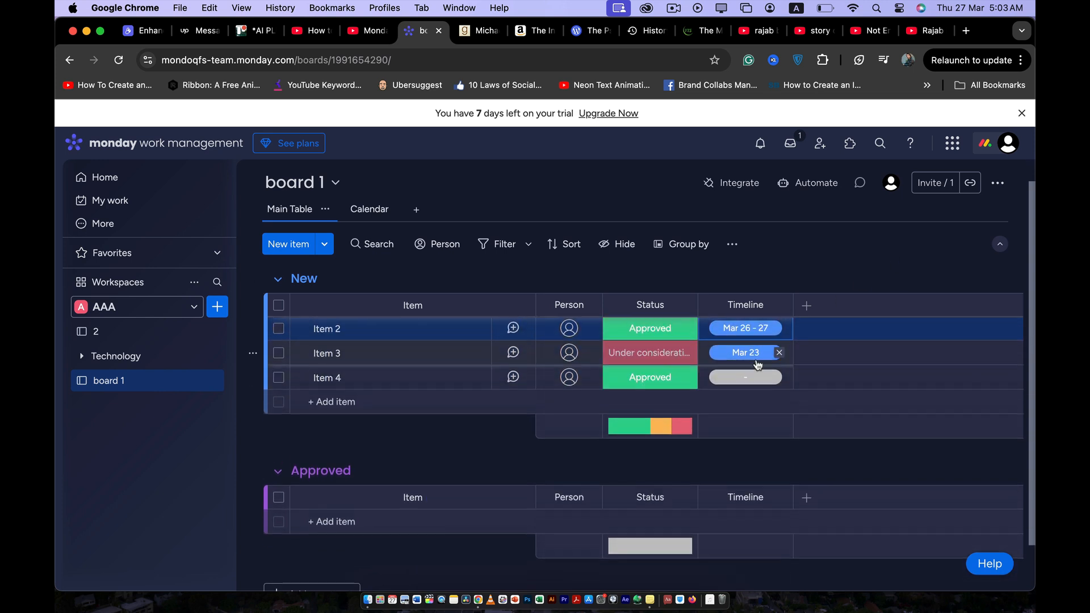
scroll(757, 364, up, 1)
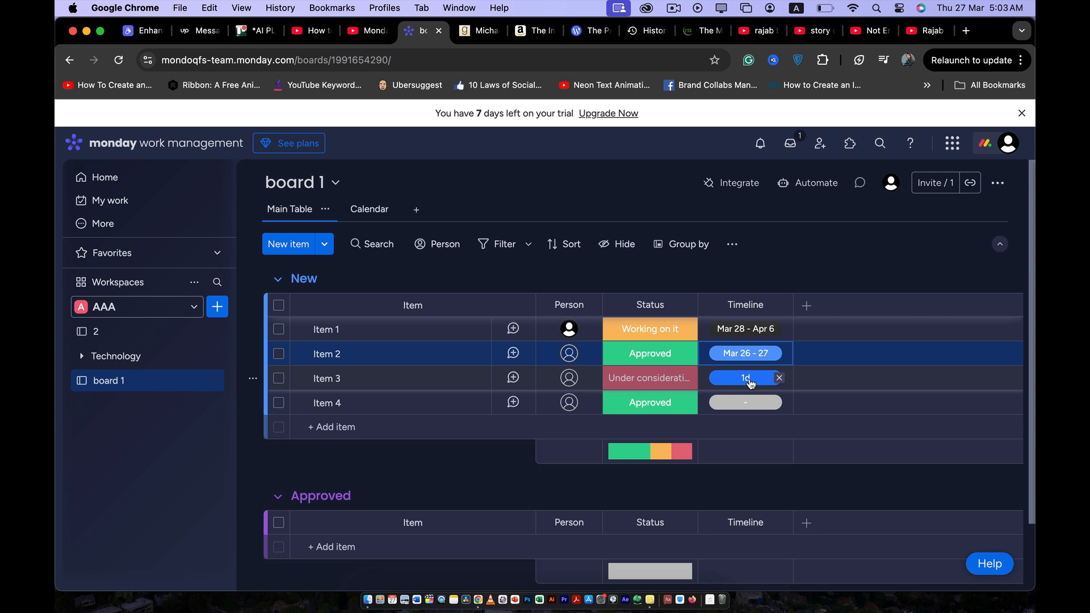
click(750, 378)
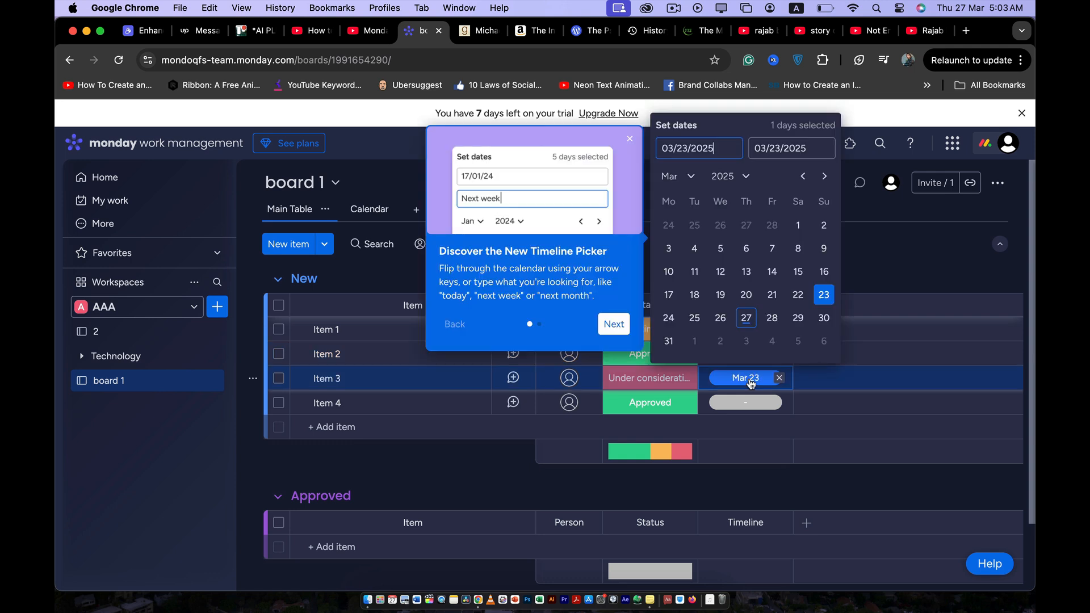
click(823, 176)
click(747, 226)
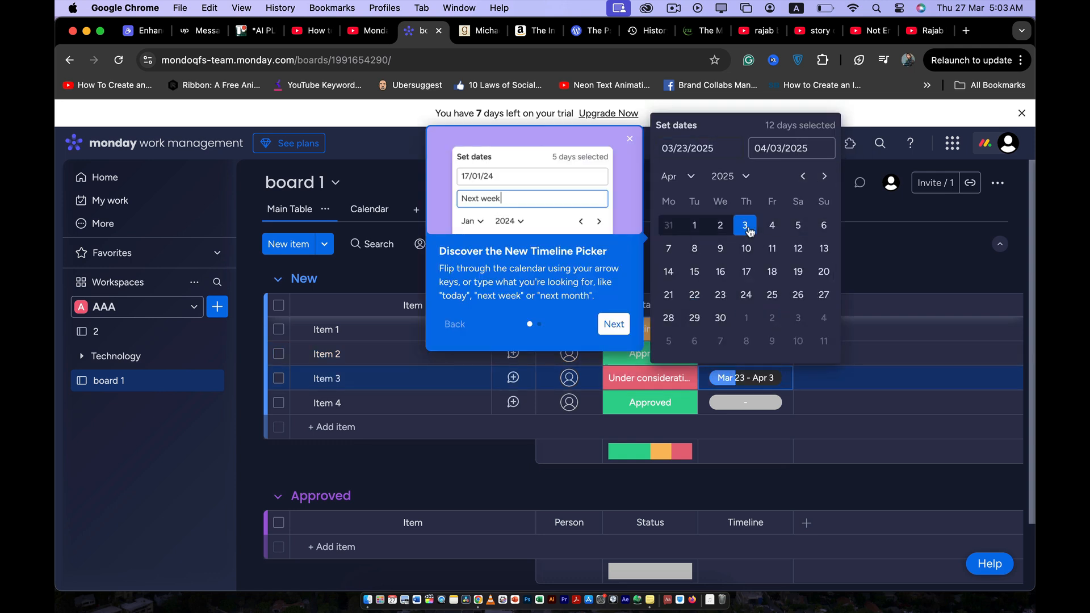
click(917, 257)
- Set Item 4's timeline to run from March 25 to March 26, 2025
click(755, 403)
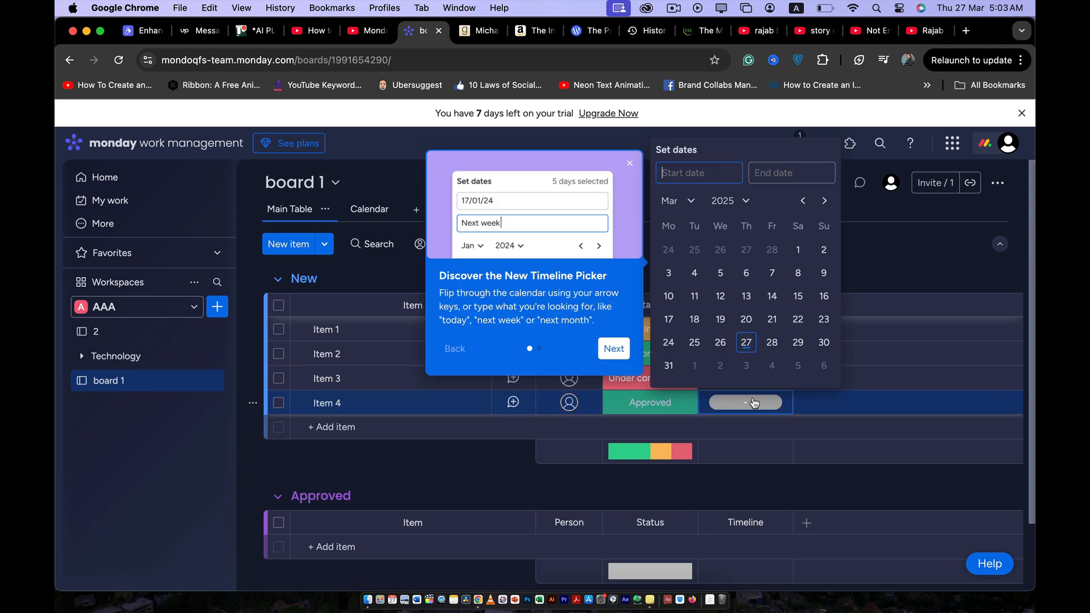
click(694, 342)
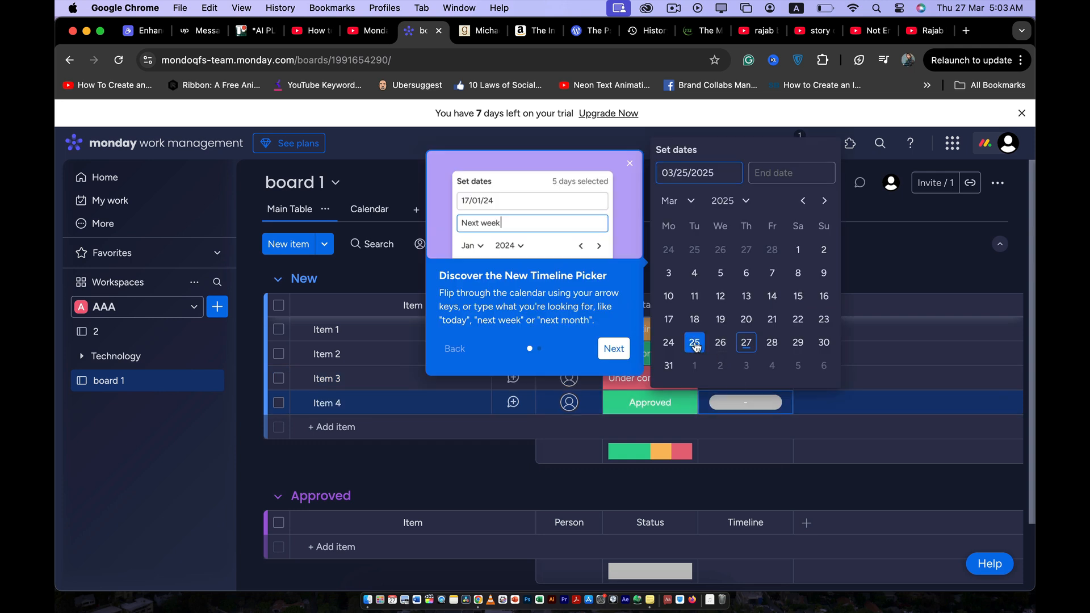
click(720, 342)
click(911, 243)
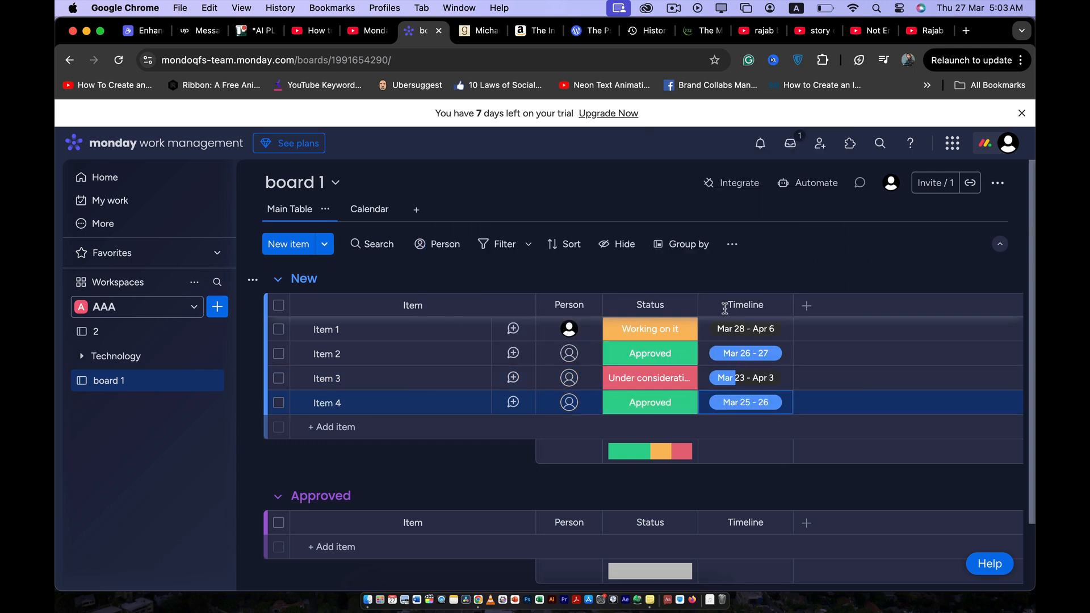
- Compare the items in the Calendar view with the Main Table, and briefly open and close the board's Automation center
click(368, 211)
scroll(454, 382, down, 3)
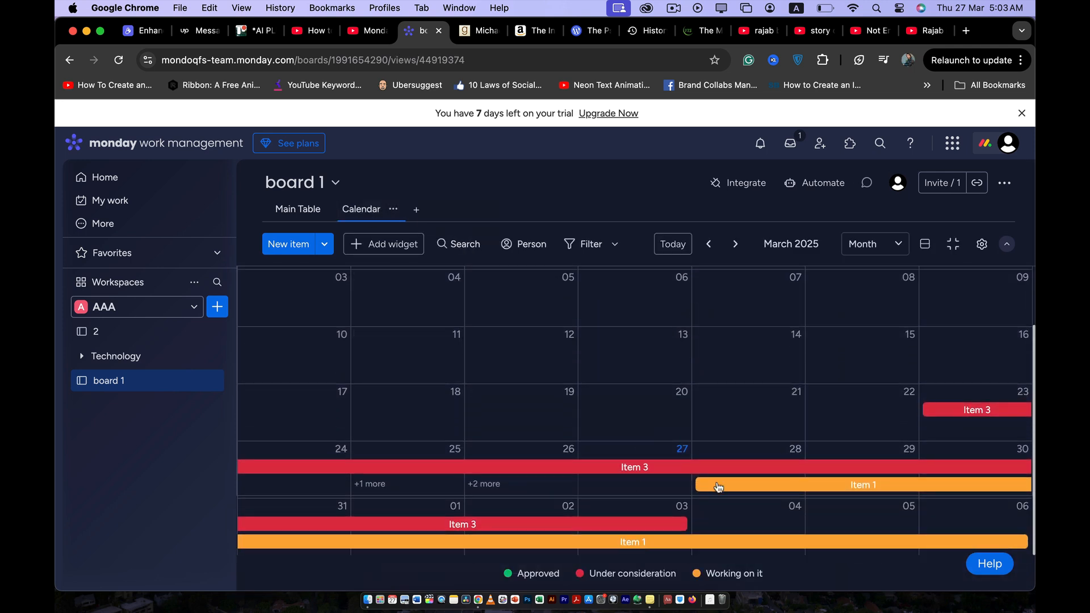
click(297, 209)
click(369, 209)
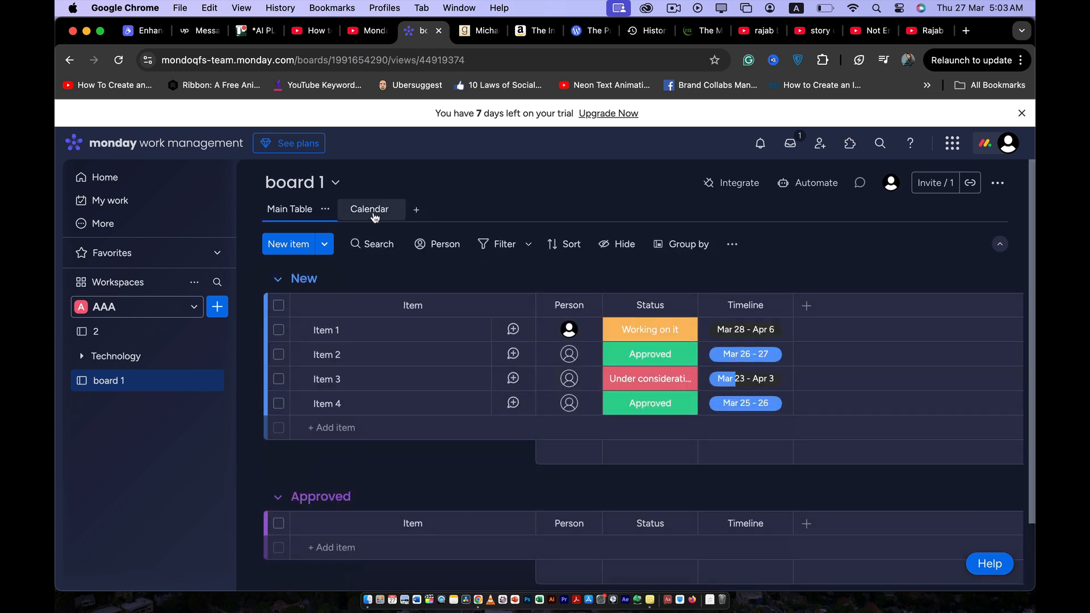
scroll(737, 443, down, 2)
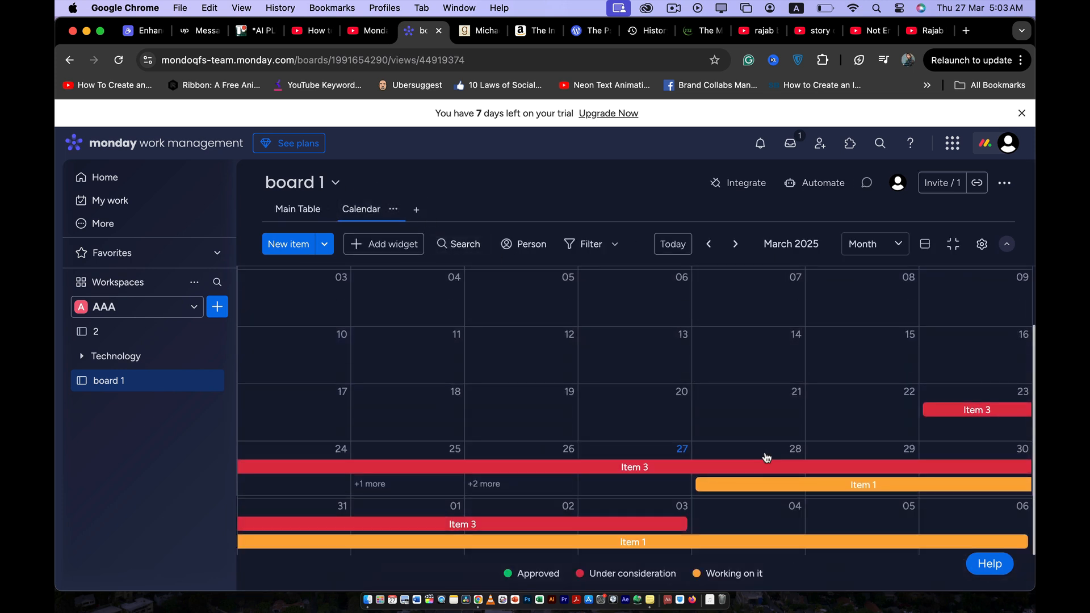
click(303, 209)
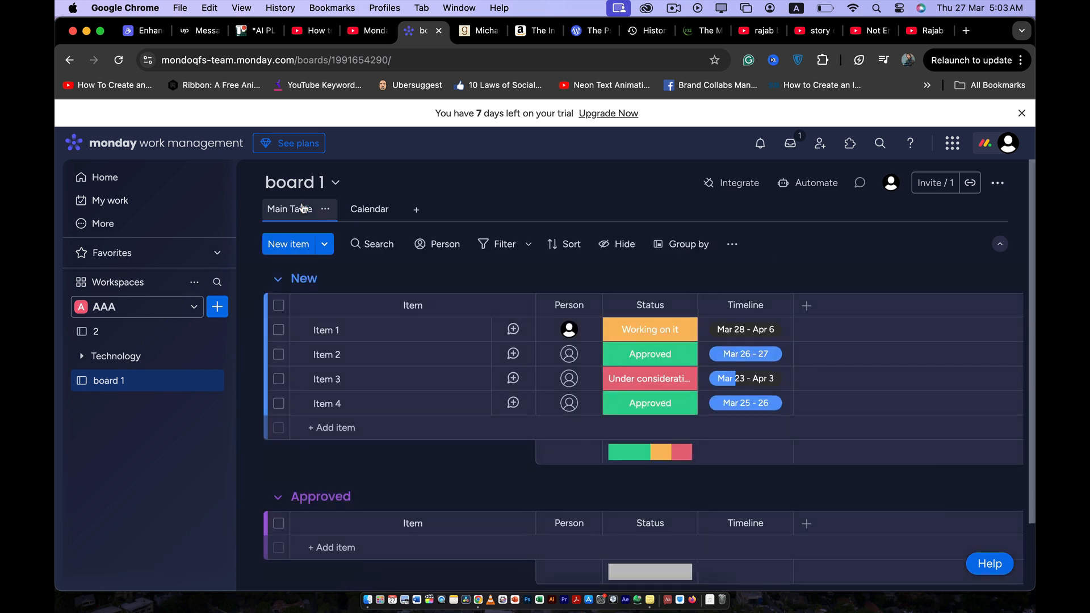
click(817, 182)
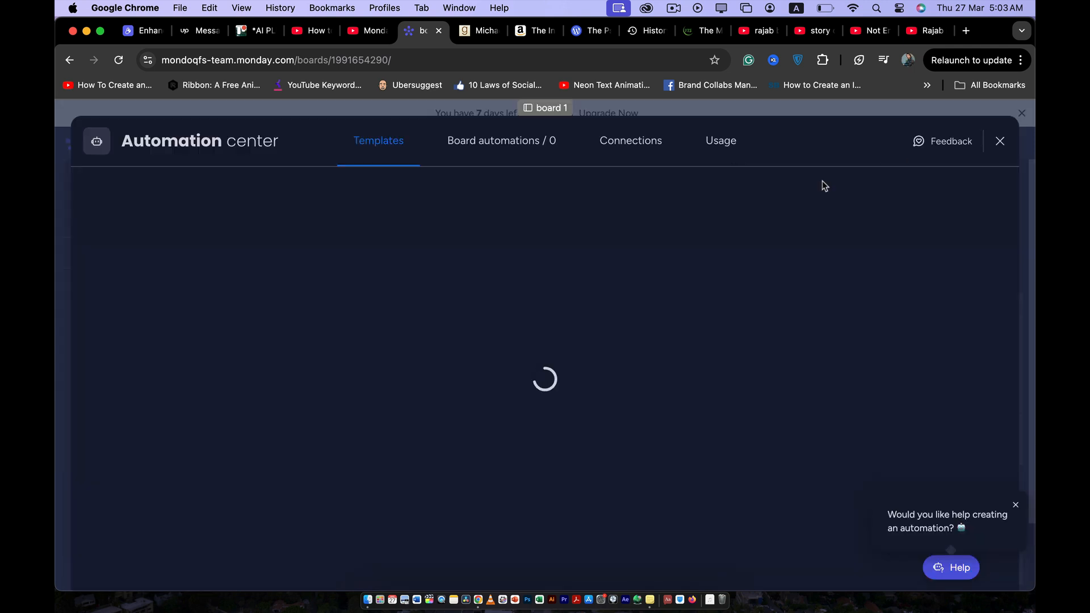
click(999, 142)
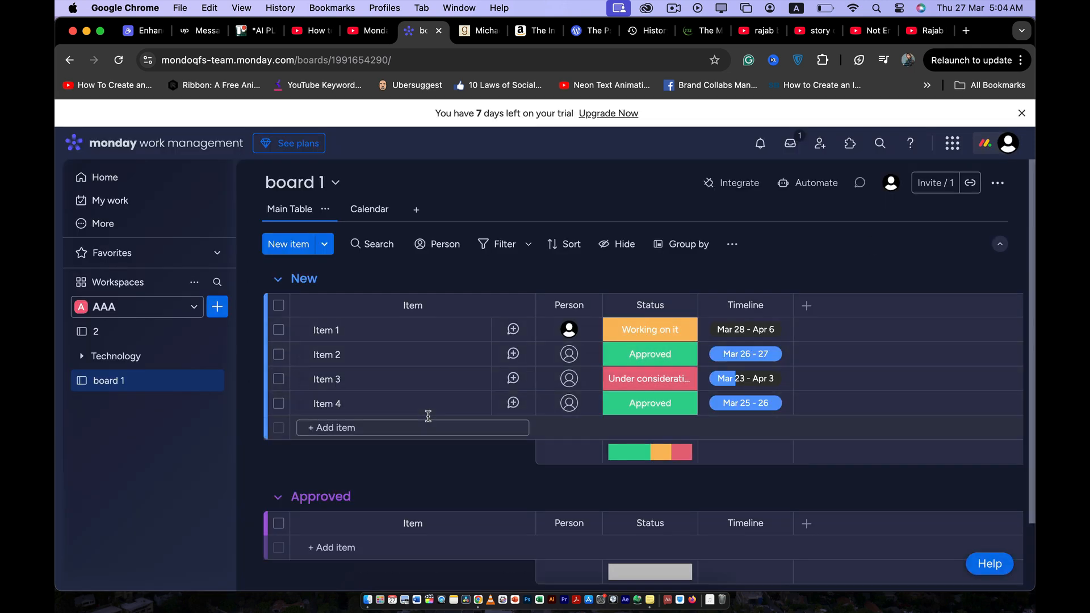
- Change the status of Item 2 and Item 4 in the New group to "Working on it"
click(639, 357)
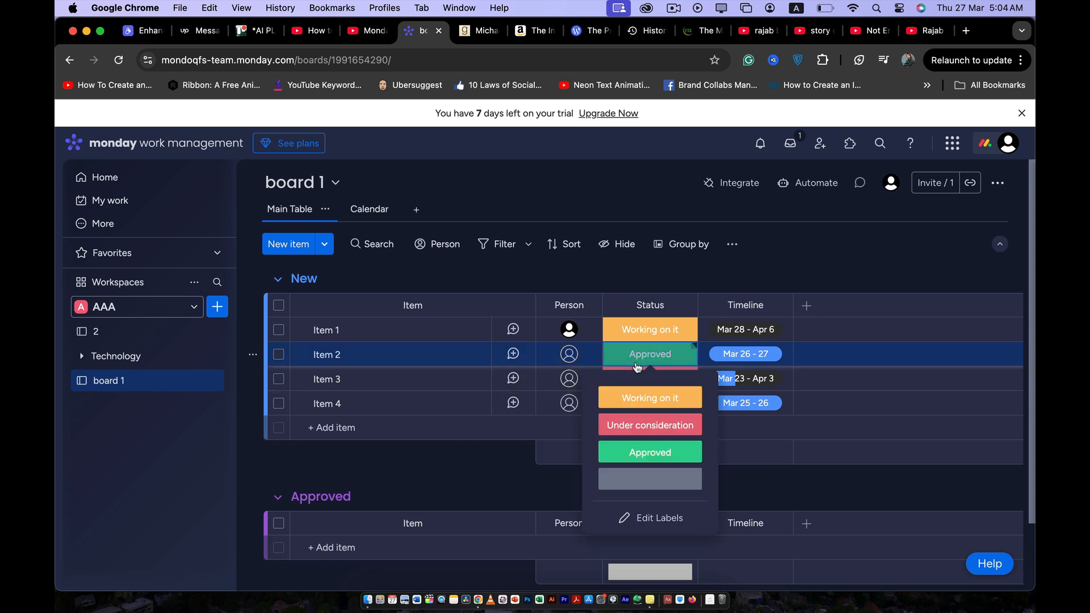
click(650, 398)
click(651, 402)
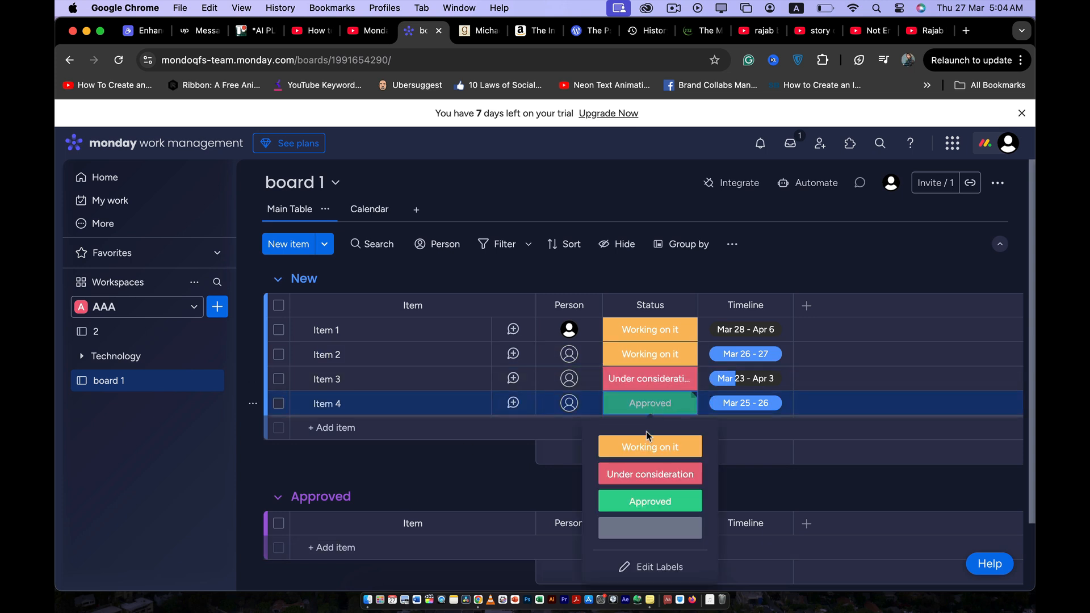
click(649, 445)
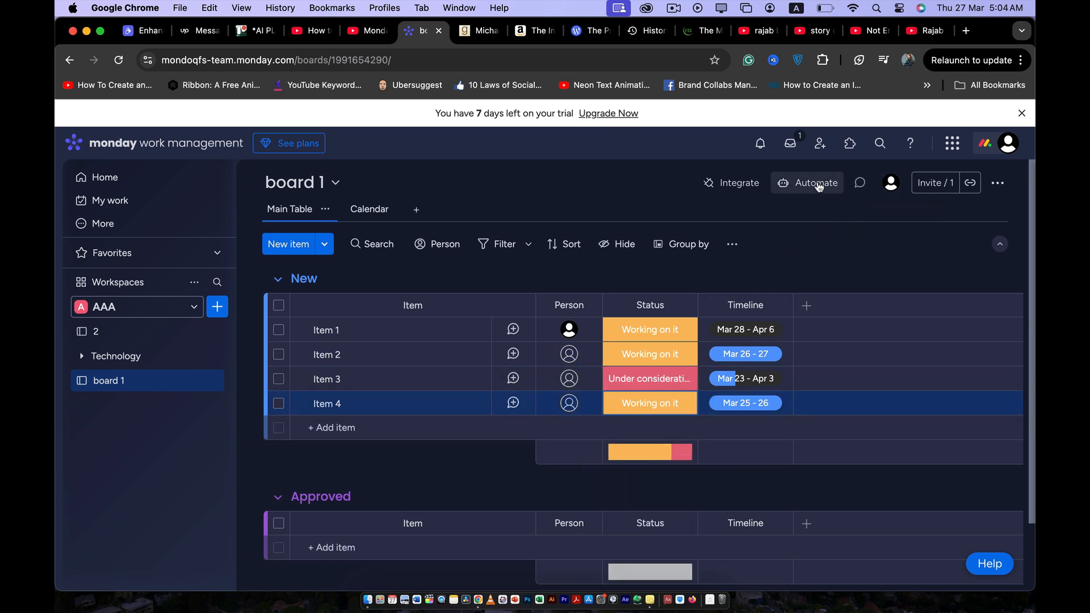
- Start a custom automation for the board with the trigger "When Status changes to Approved"
click(817, 182)
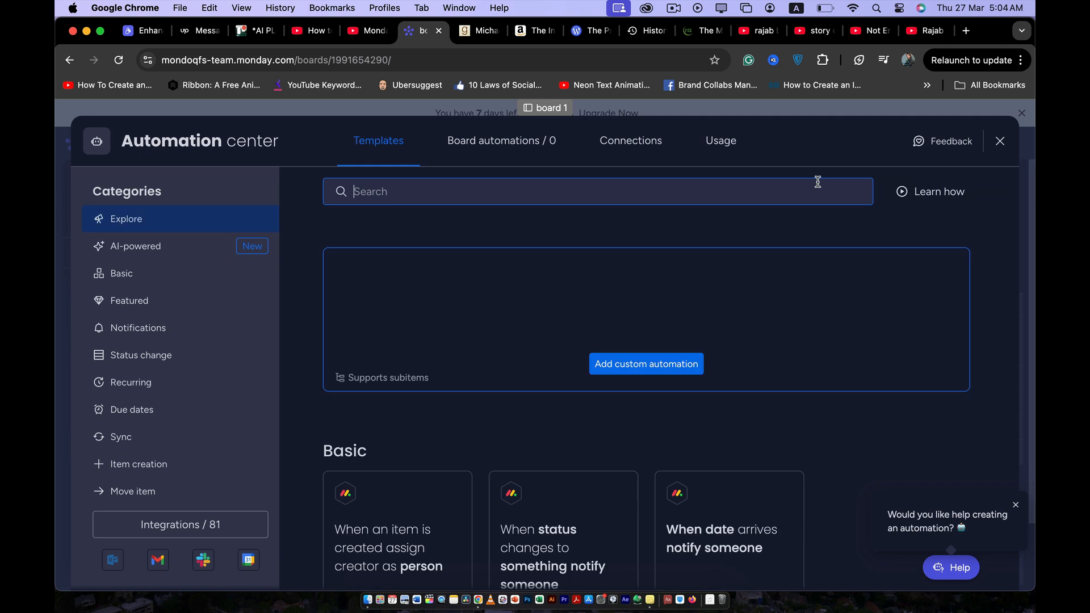
click(624, 364)
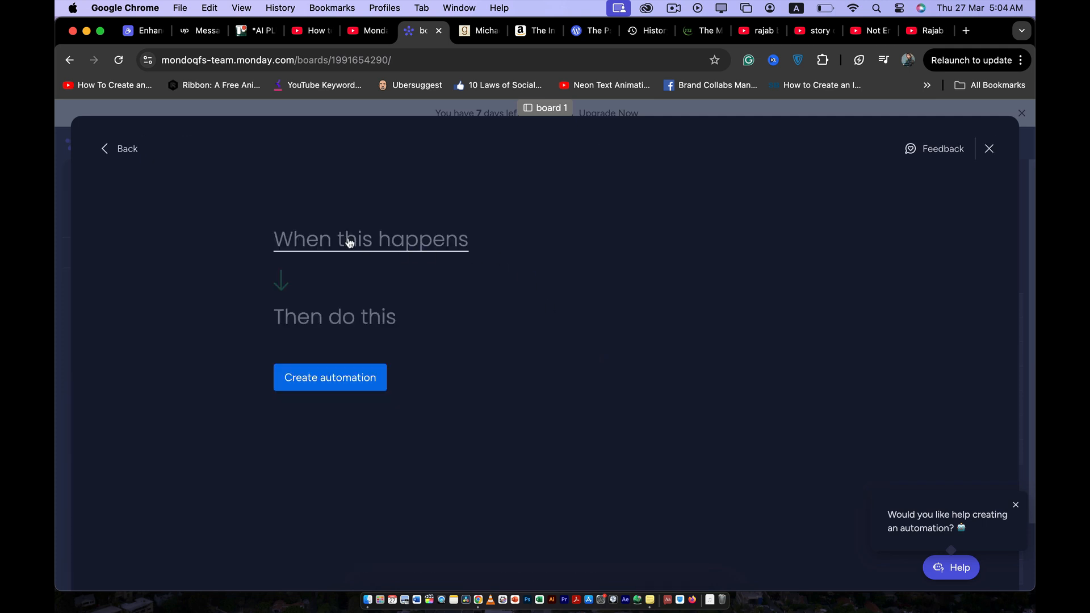
click(349, 241)
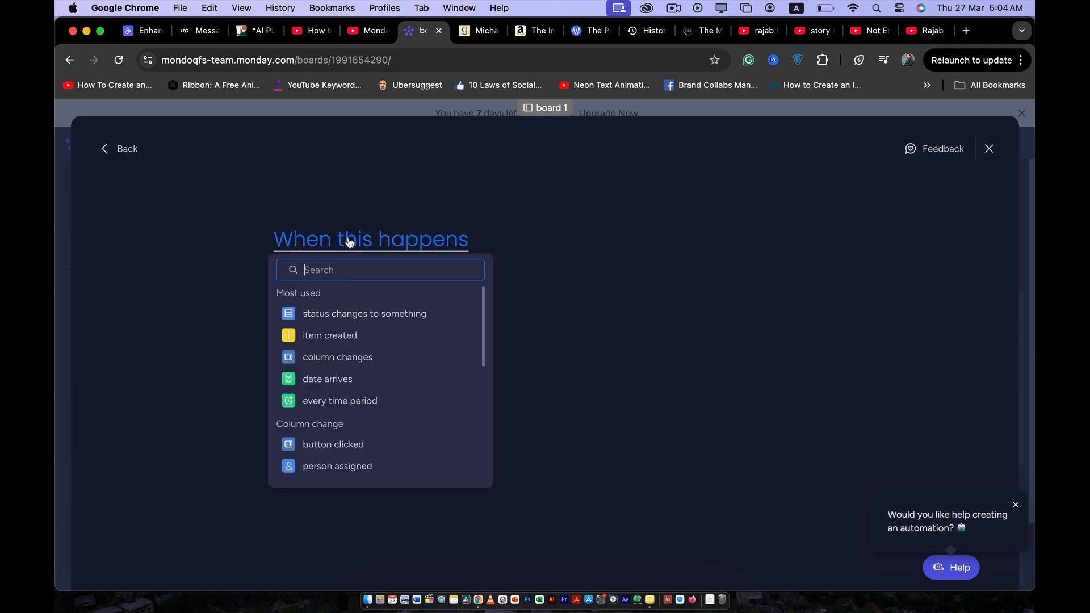
click(365, 313)
click(374, 235)
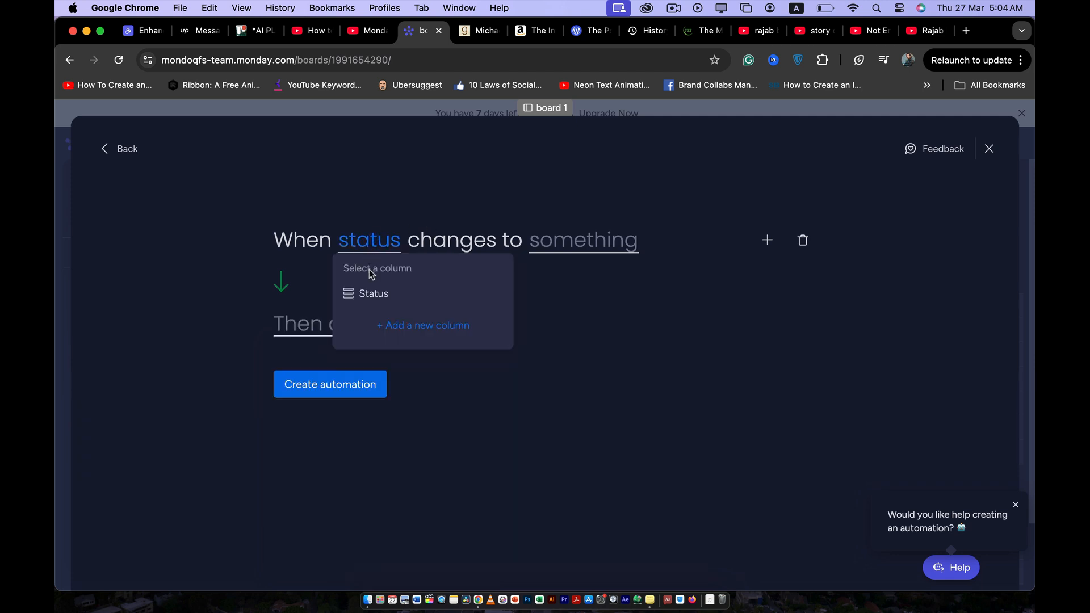
click(370, 291)
click(554, 244)
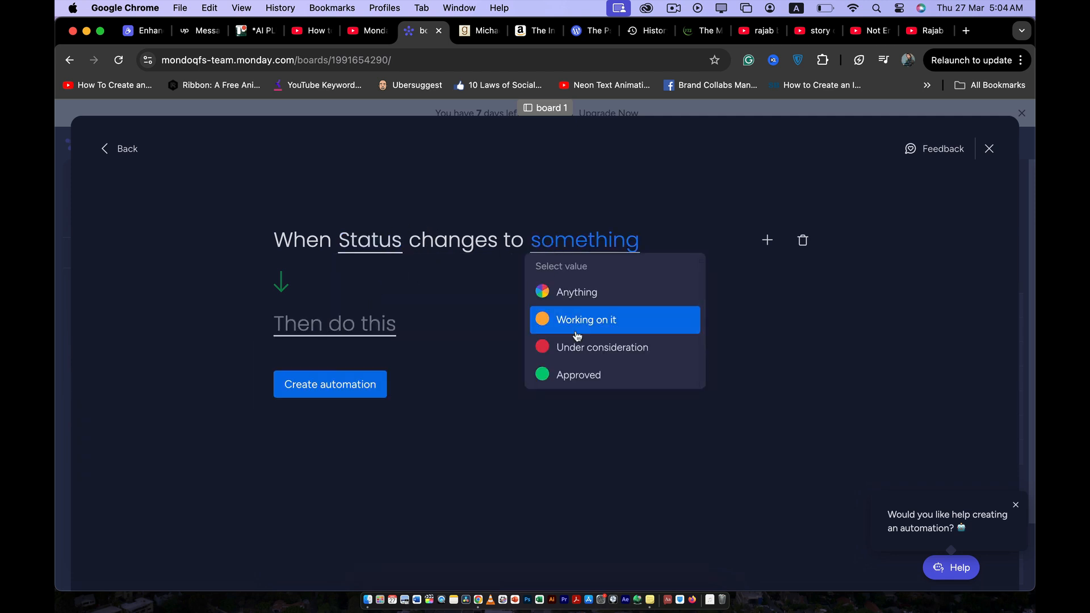
click(576, 374)
- Set the automation's action to move the item to the Approved group, and create the automation
click(363, 325)
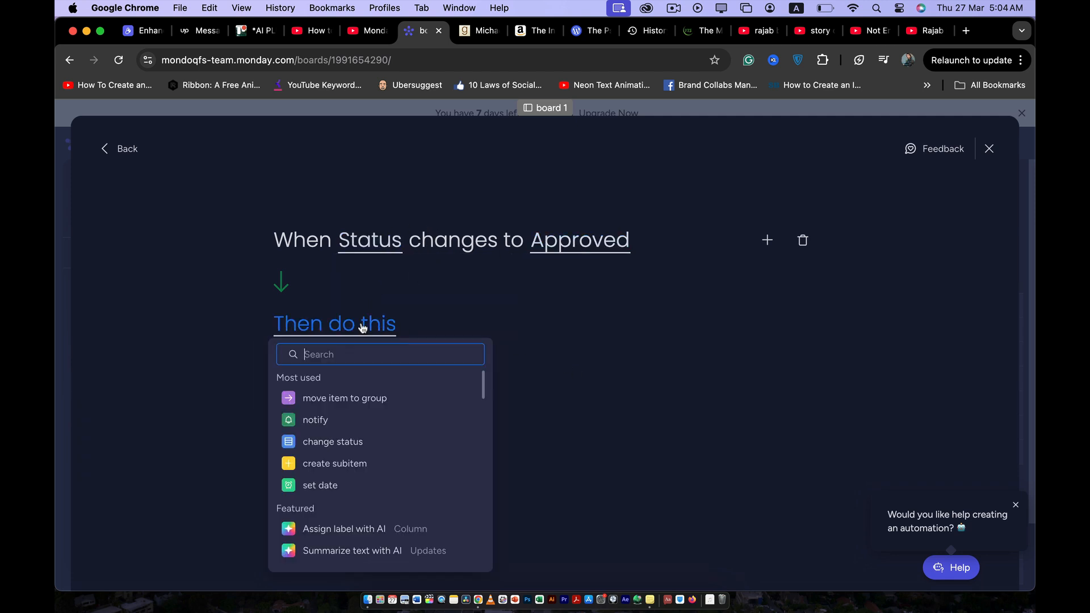
click(352, 398)
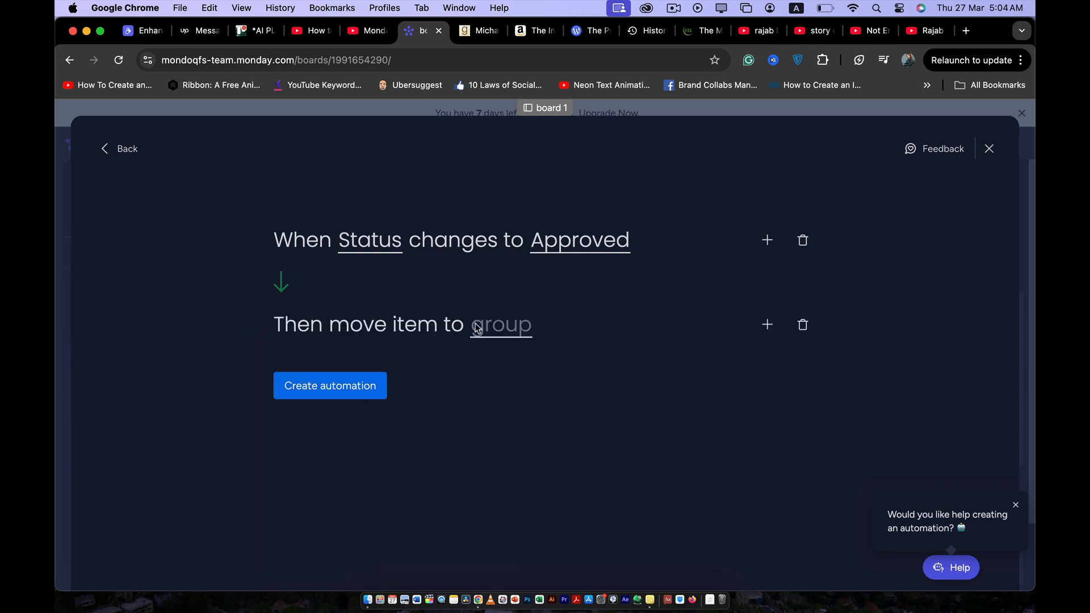
click(499, 327)
click(508, 424)
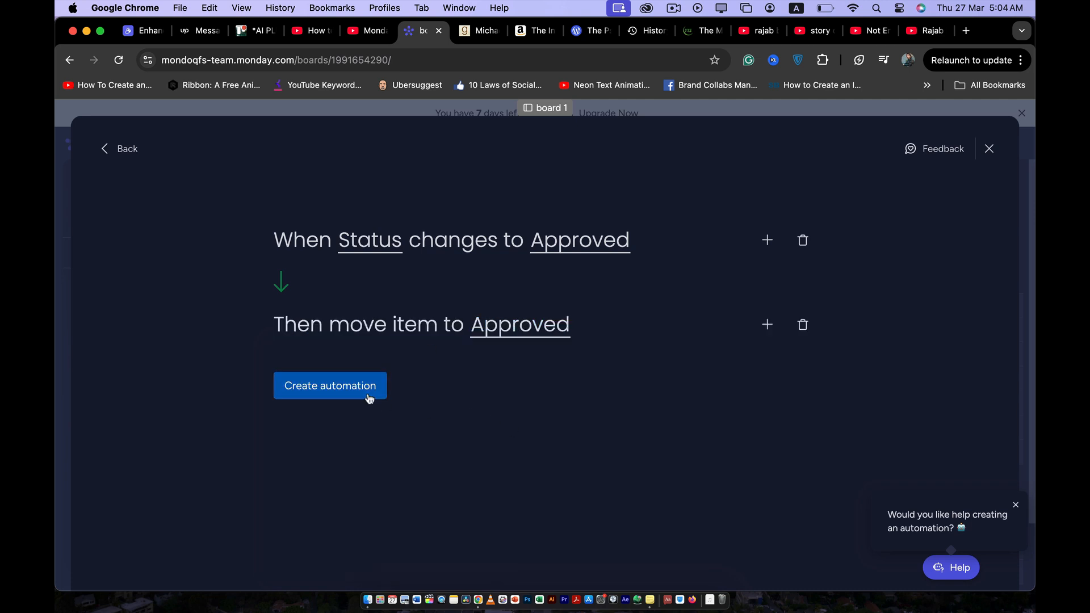
click(347, 396)
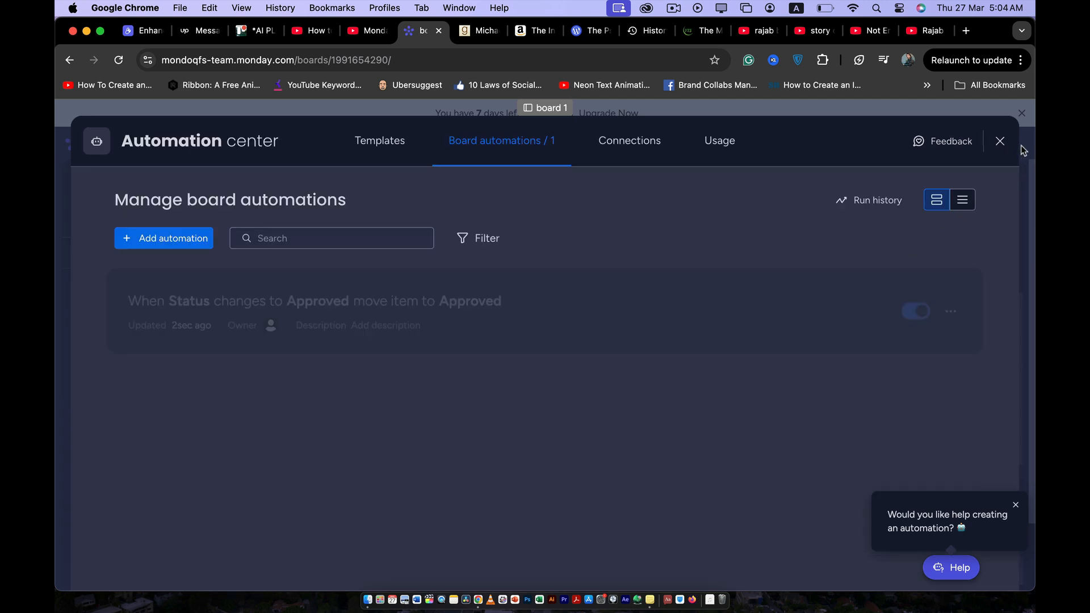
click(1000, 142)
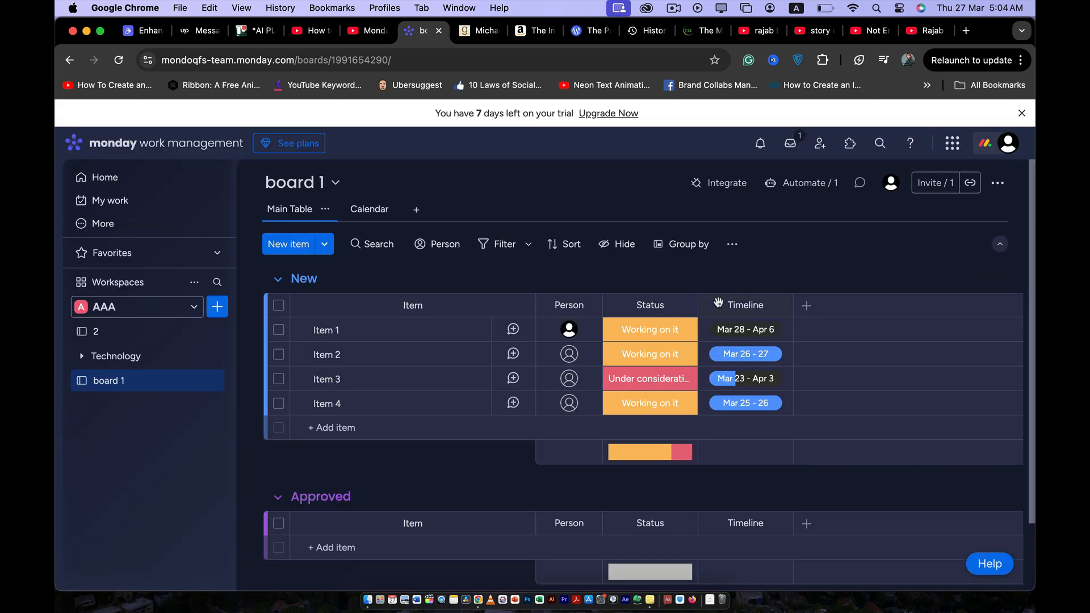
- Change the status of Item 2 and Item 4 in the New group to Approved
click(670, 355)
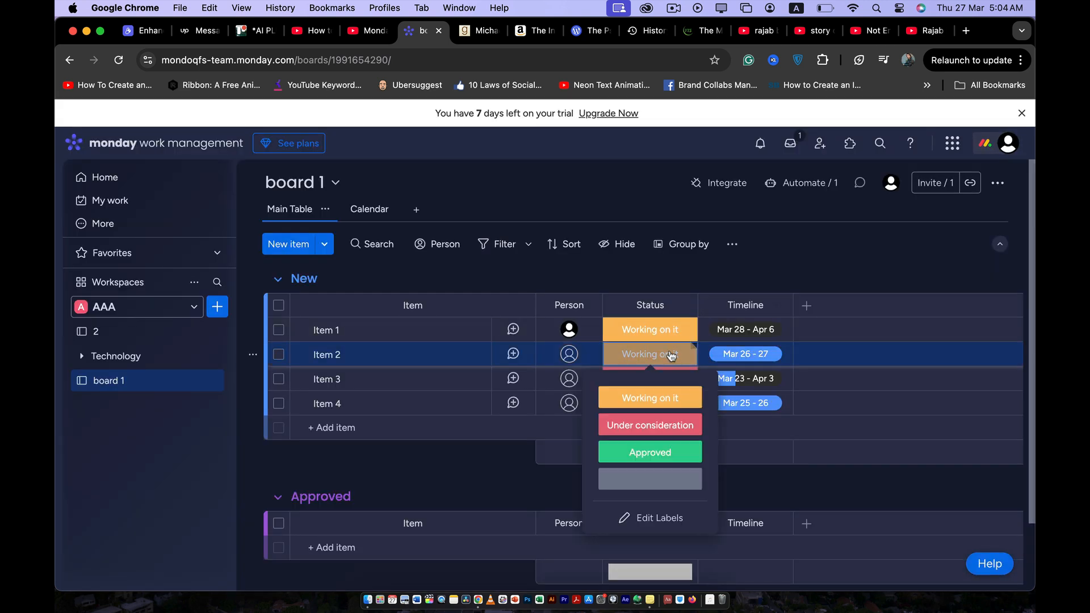
click(645, 454)
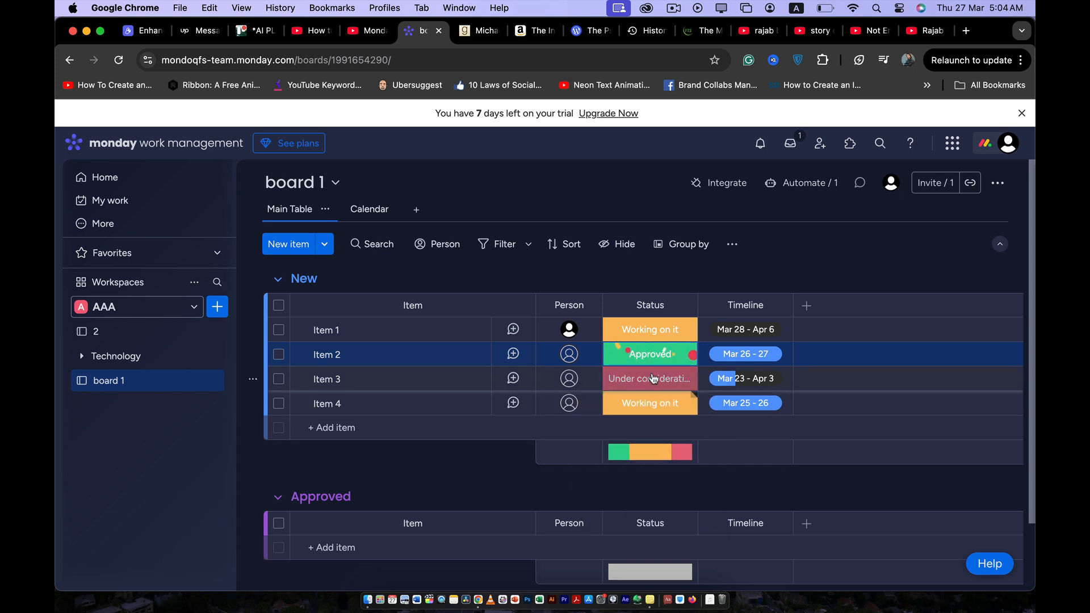
click(650, 403)
click(648, 501)
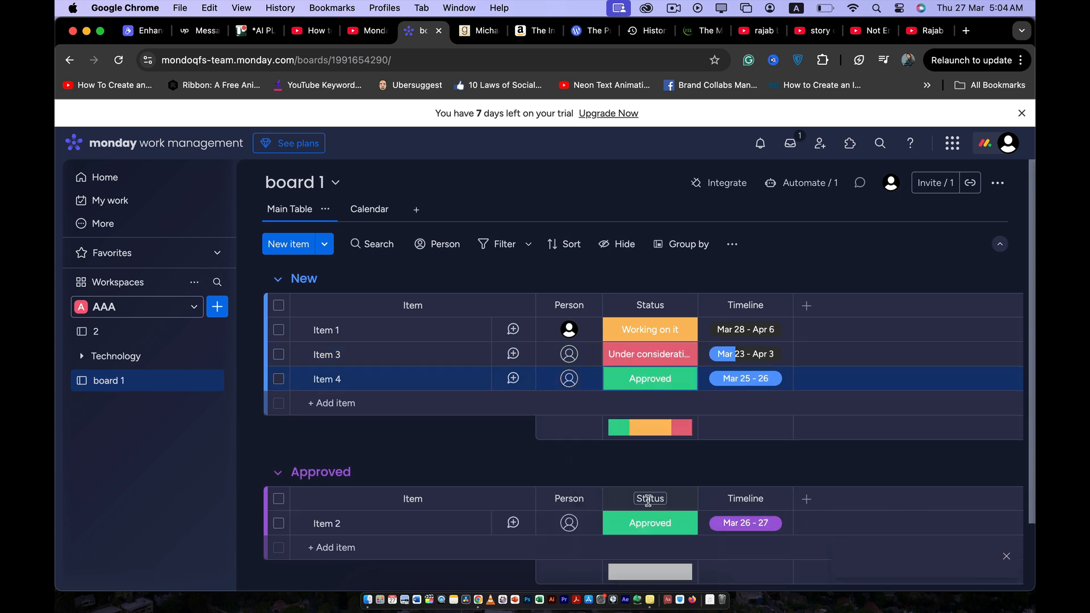